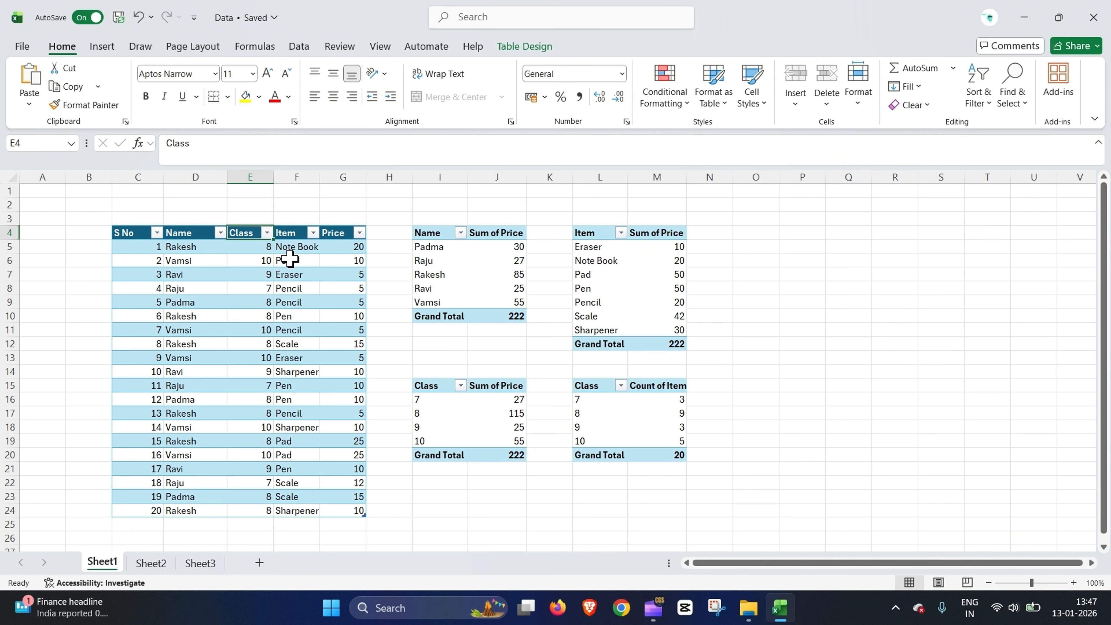
Step: Look over the columns and rows of the source table on Sheet1 and the Item pivot table beside it
key(Right)
key(Right)
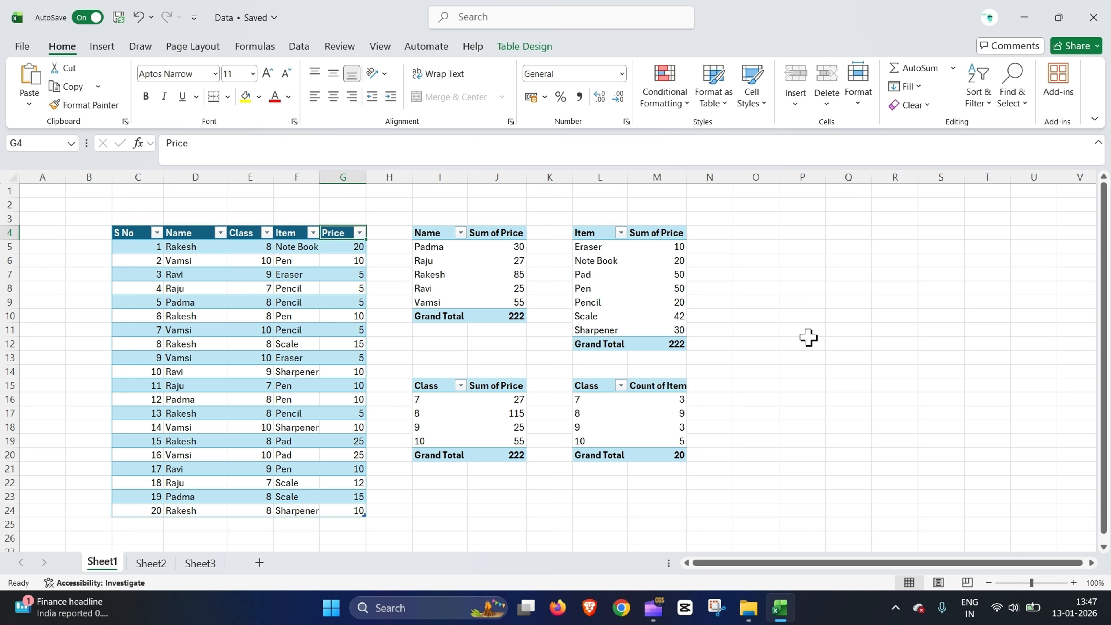
click(146, 248)
drag(145, 248, 145, 497)
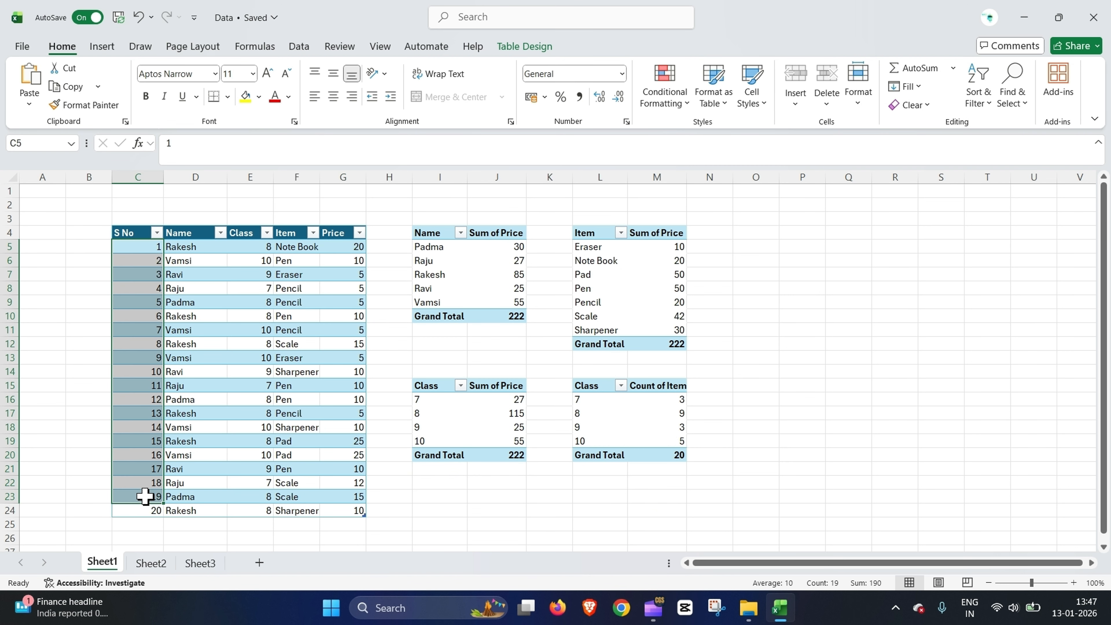
drag(53, 290, 244, 290)
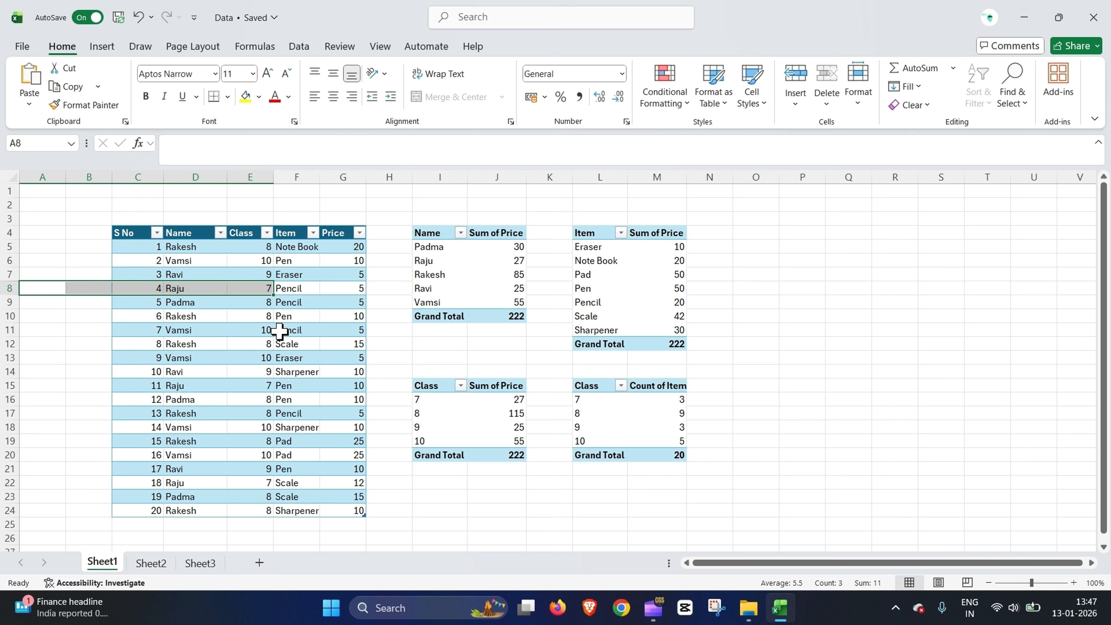
click(305, 292)
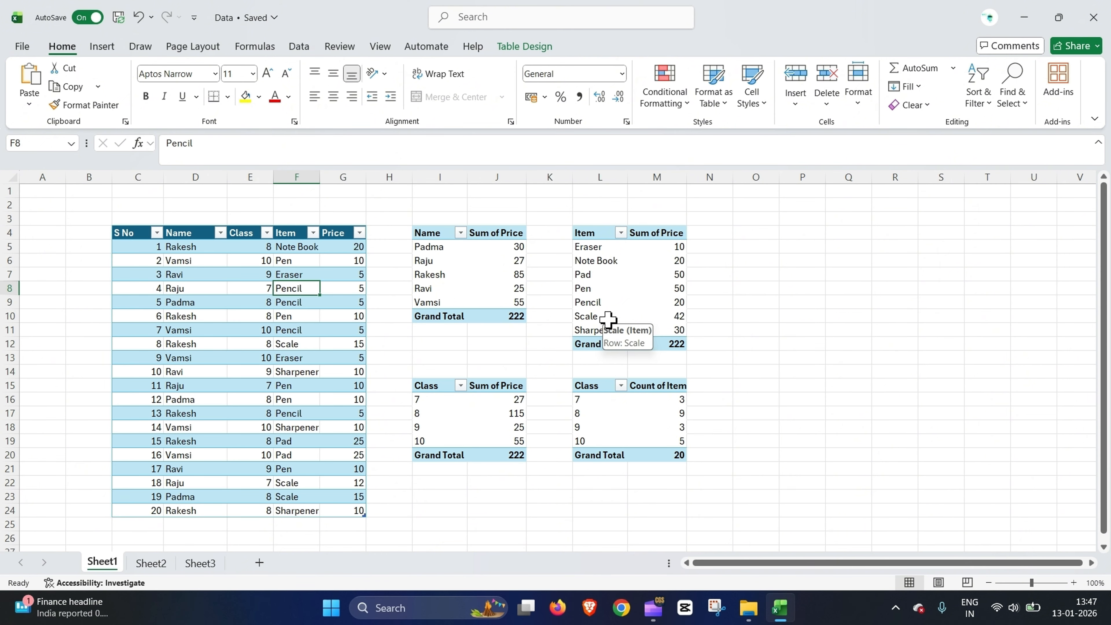
click(802, 274)
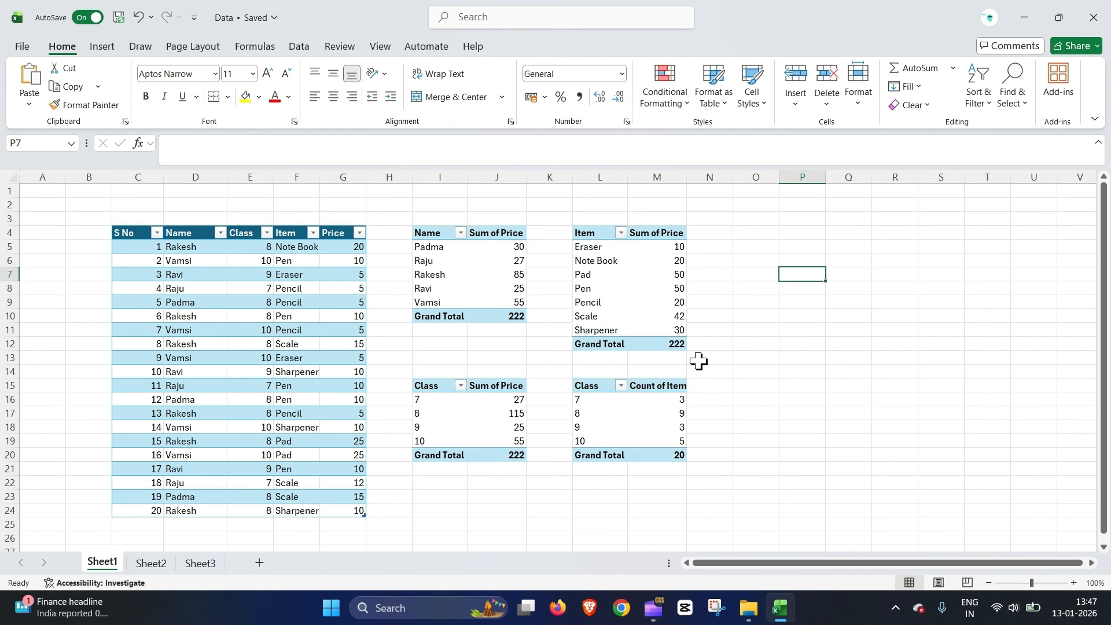
drag(698, 361, 597, 249)
click(802, 260)
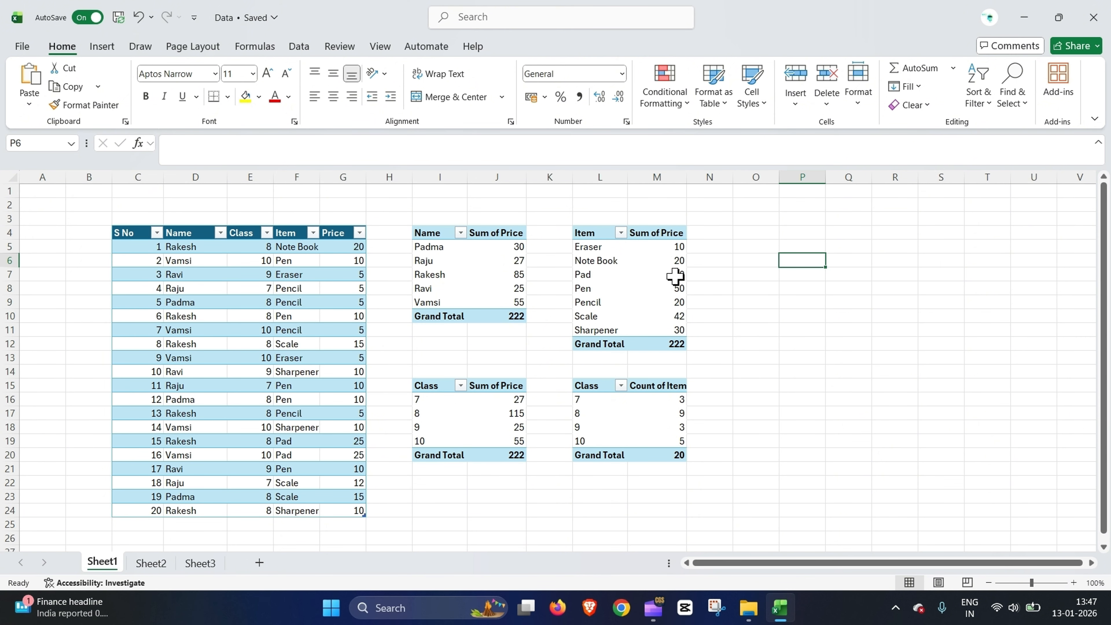
Step: Insert a Name slicer for the Item pivot table and move it onto the empty cells beside the pivot tables
click(653, 272)
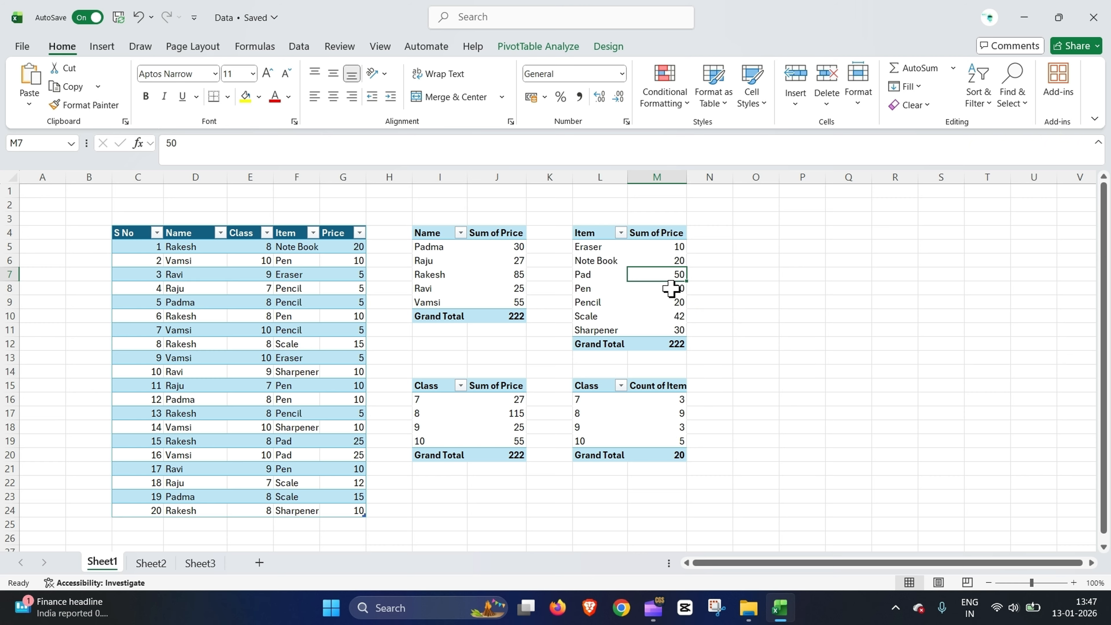
click(102, 46)
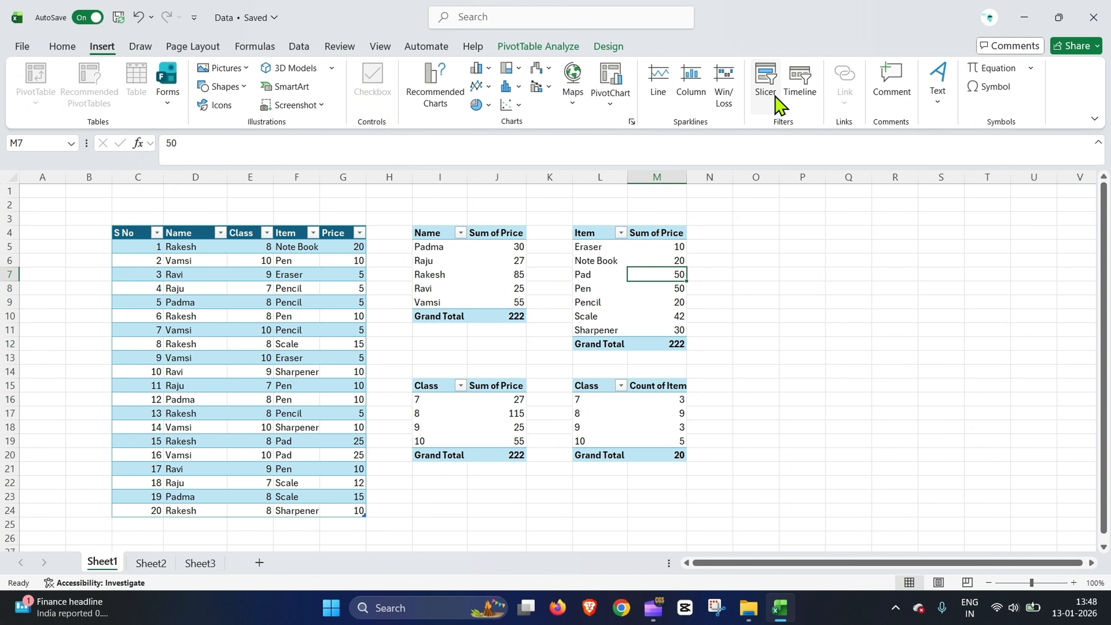
click(766, 83)
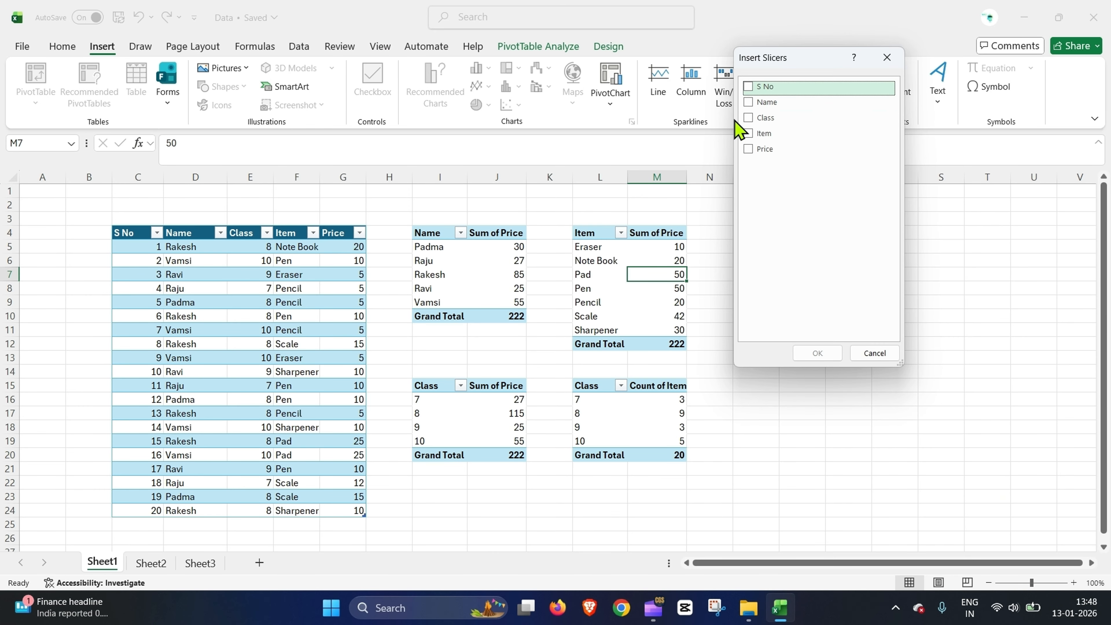
click(749, 102)
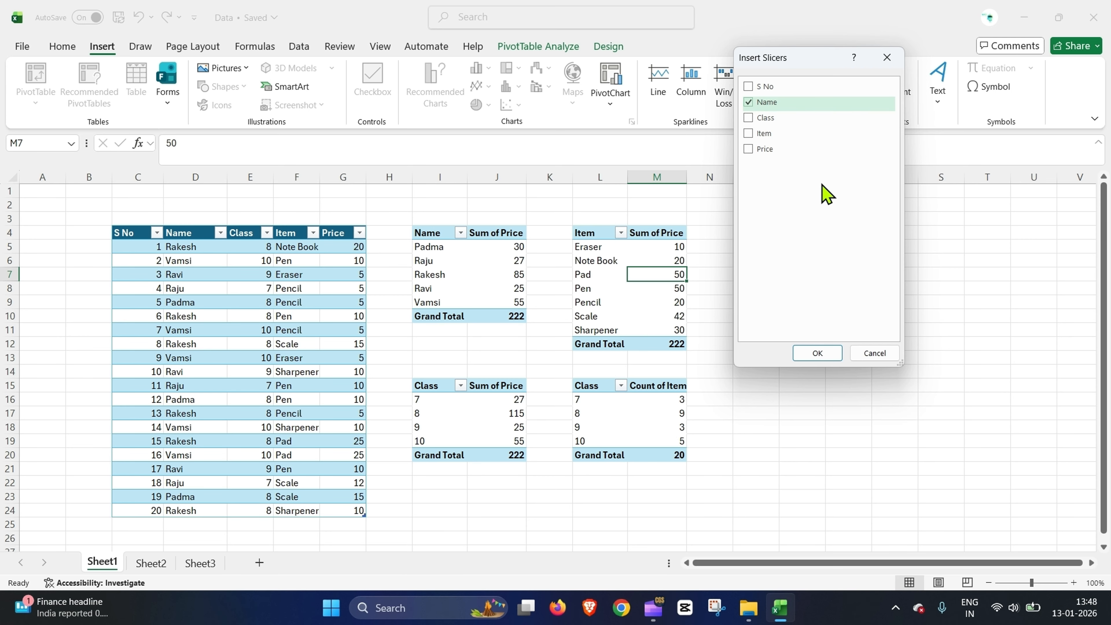
click(814, 353)
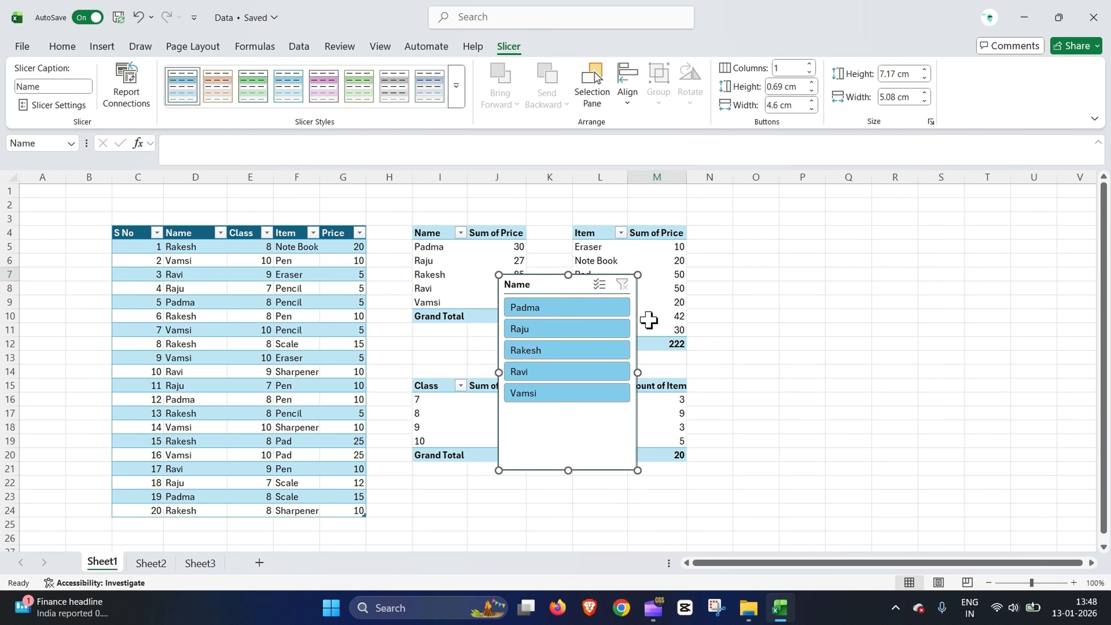
drag(537, 285, 823, 239)
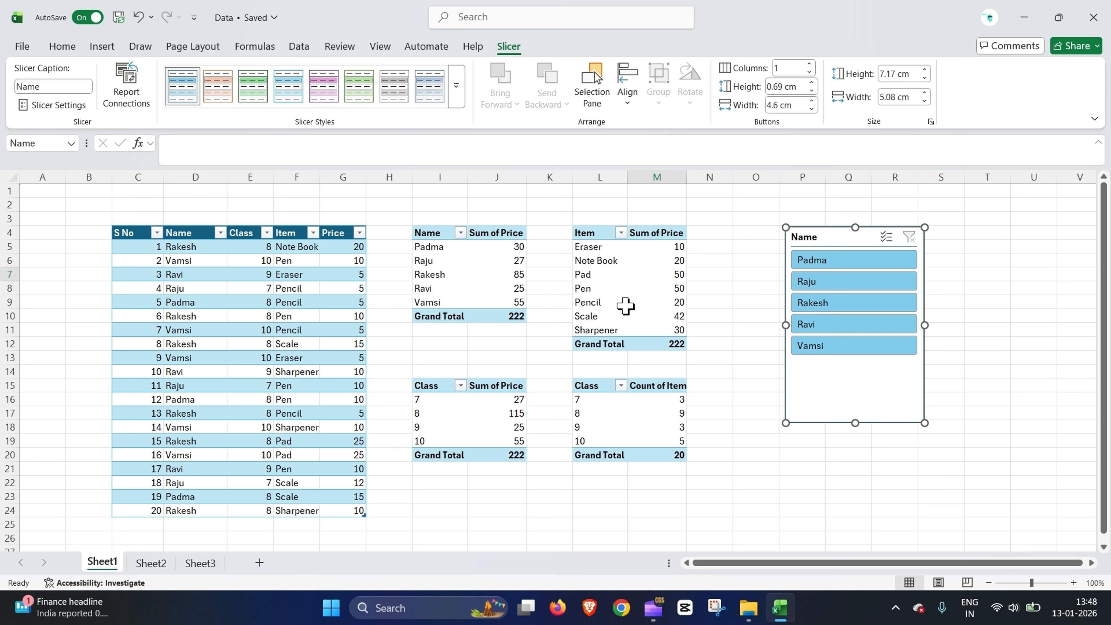
Step: Filter the Item pivot table to the first name in the Name slicer and compare its total with the Name pivot table
click(824, 267)
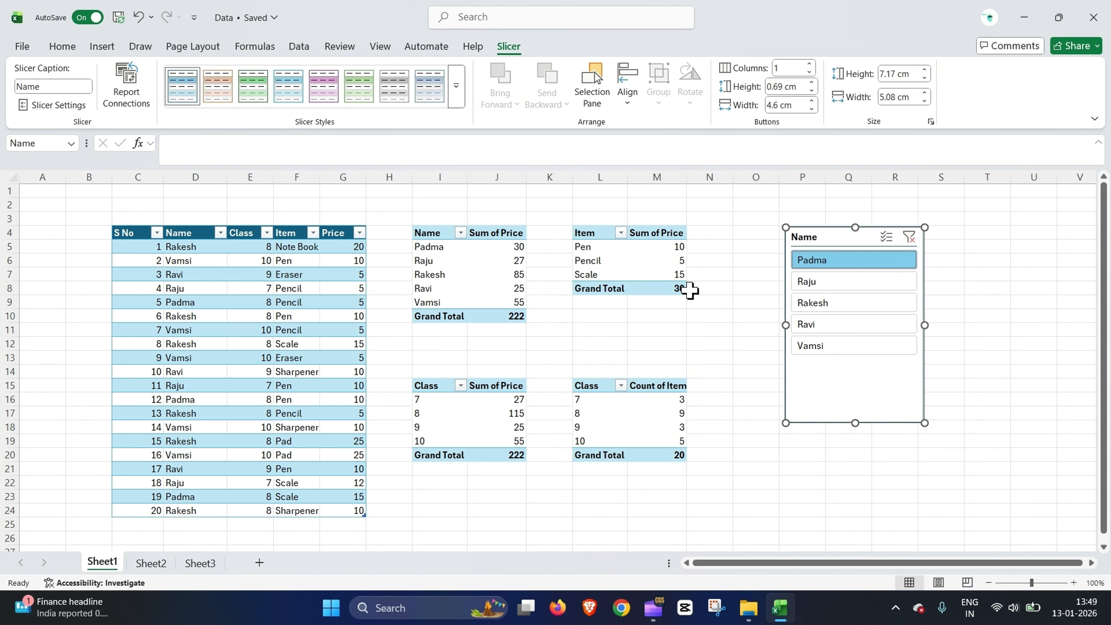
mouse_move(637, 290)
mouse_move(518, 250)
mouse_move(668, 275)
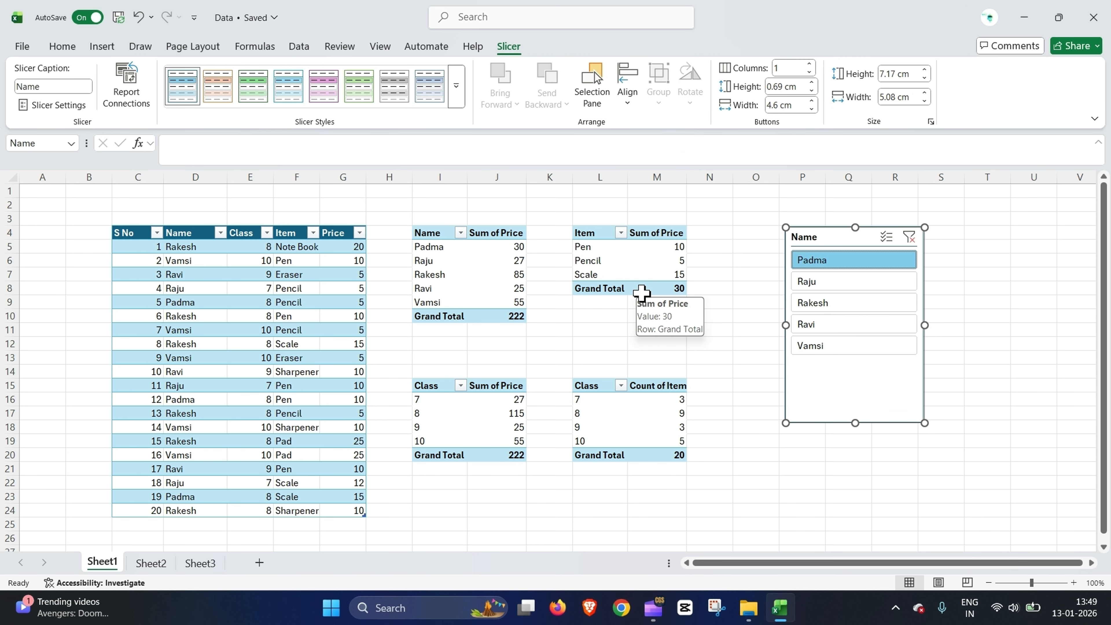
Step: Compare the Item Vs Price chart on Sheet2 with the filtered Item pivot table on Sheet1
click(151, 563)
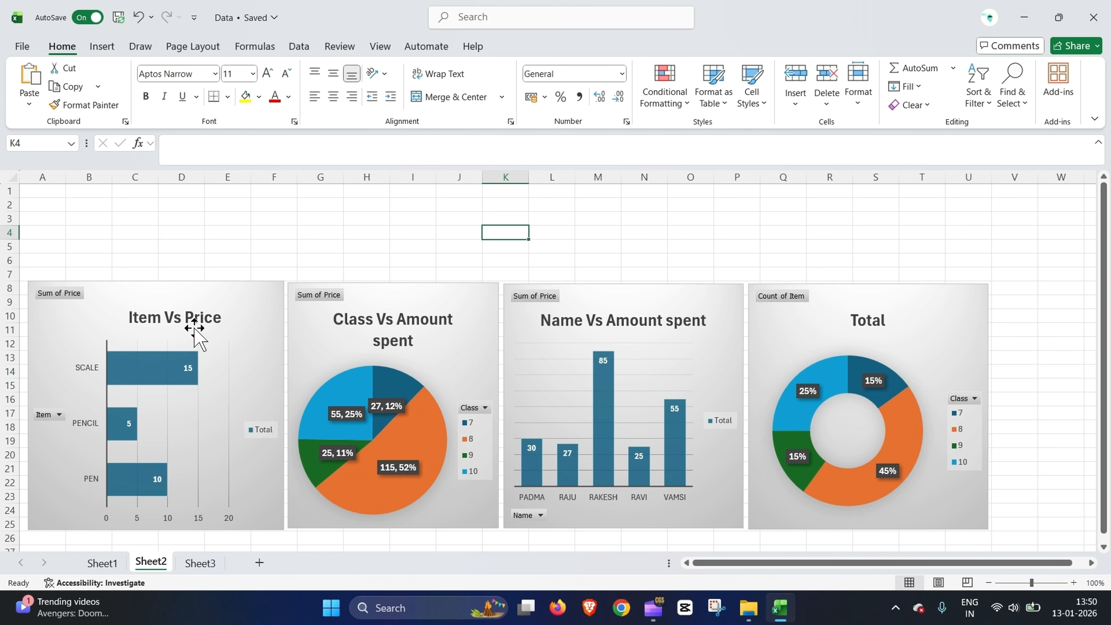
key(ctrl+Page_Up)
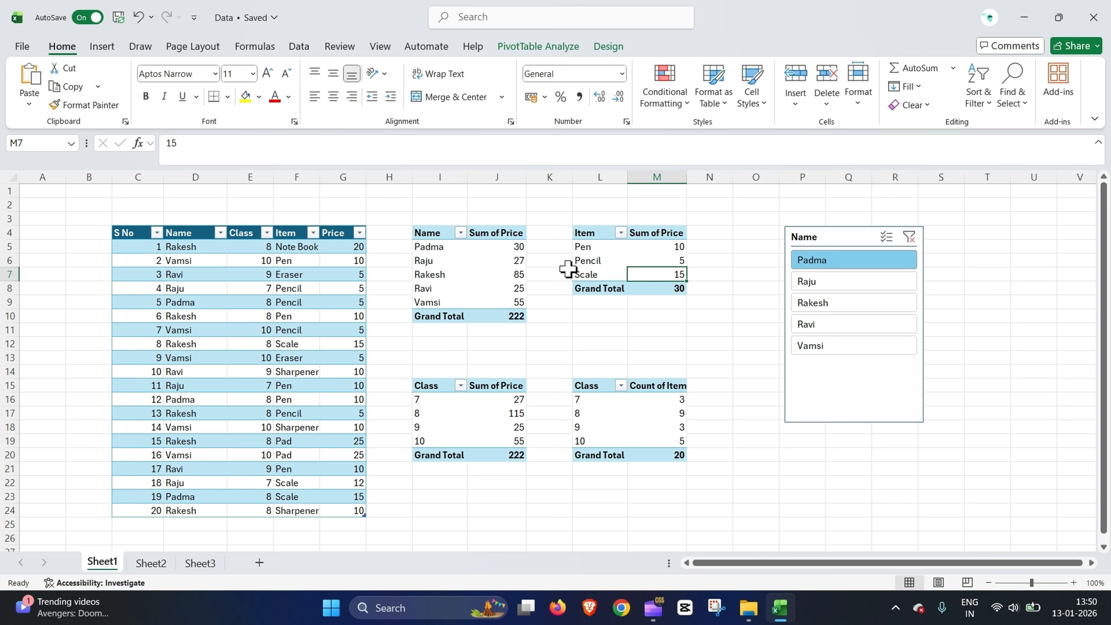
click(151, 563)
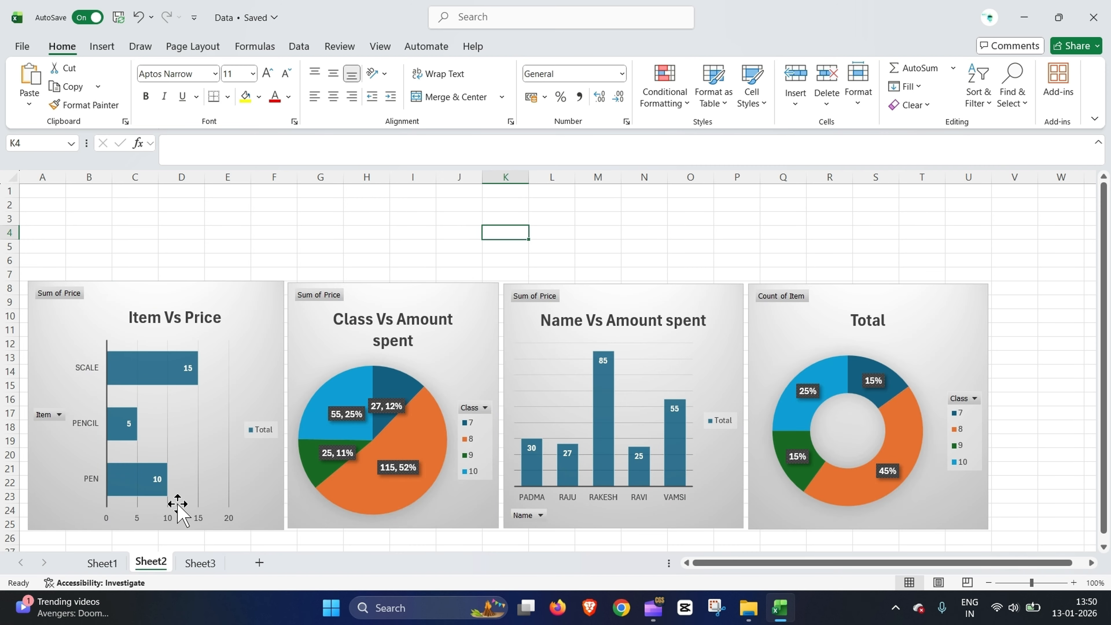
mouse_move(196, 389)
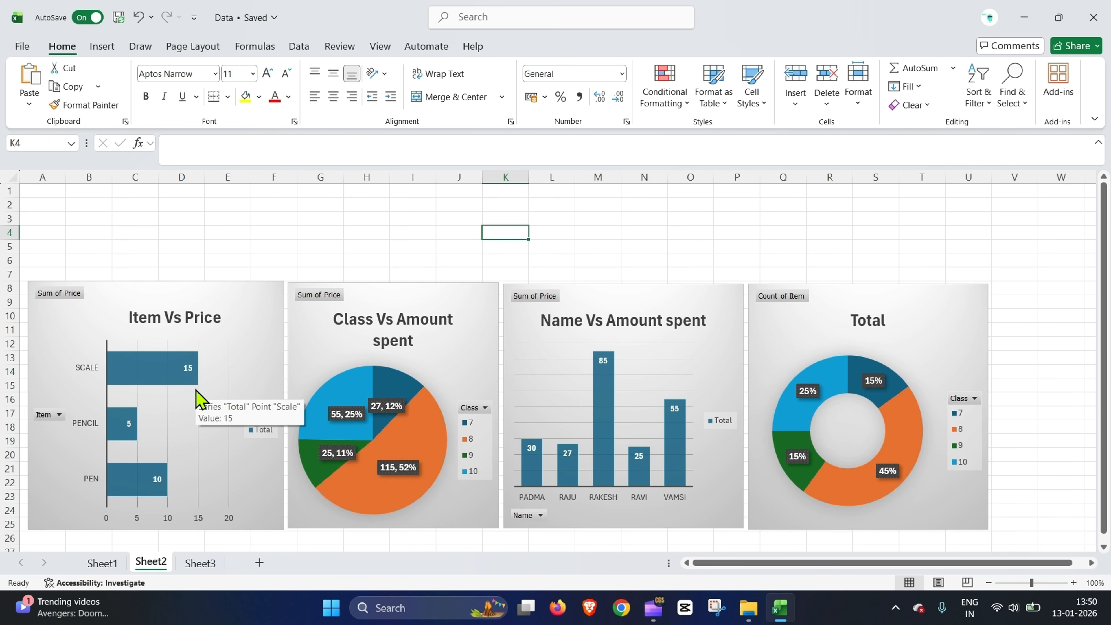
key(ctrl+Page_Up)
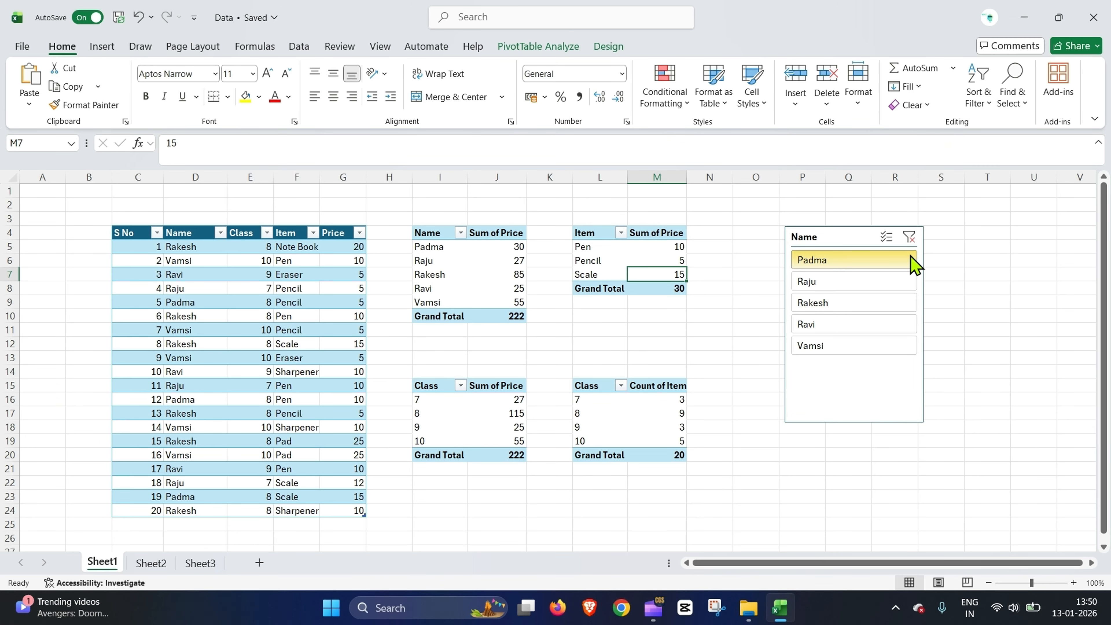
Step: Clear the Name slicer's filter and check the Item Vs Price chart on Sheet2
click(911, 238)
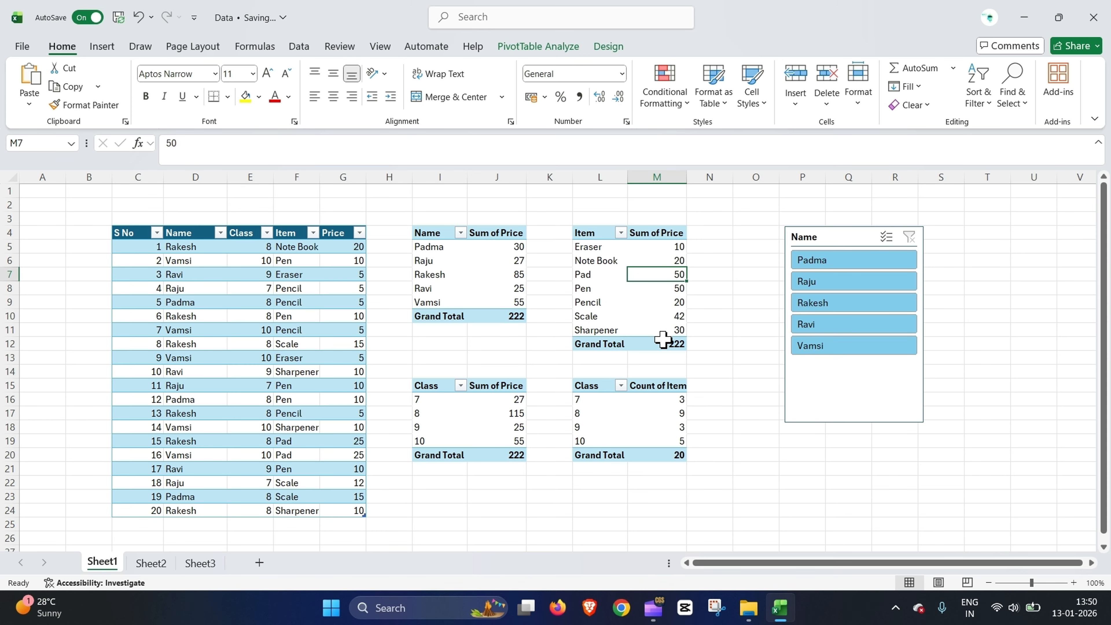
click(160, 562)
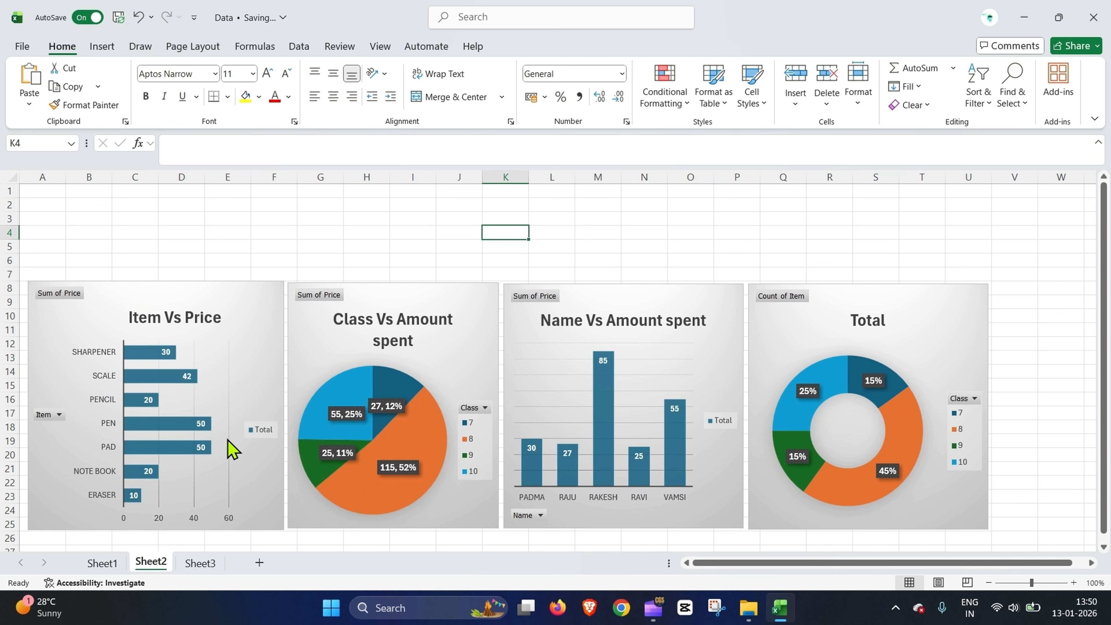
click(102, 564)
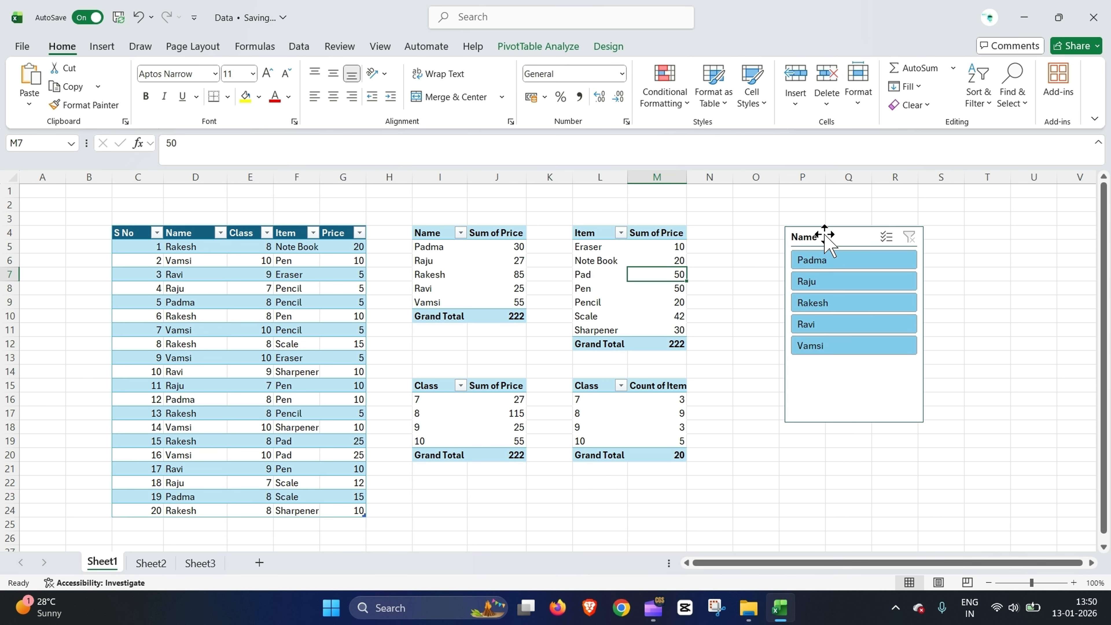
Step: Move the Name slicer farther from the pivot tables and insert an Item slicer for the Item pivot table
drag(825, 235, 953, 223)
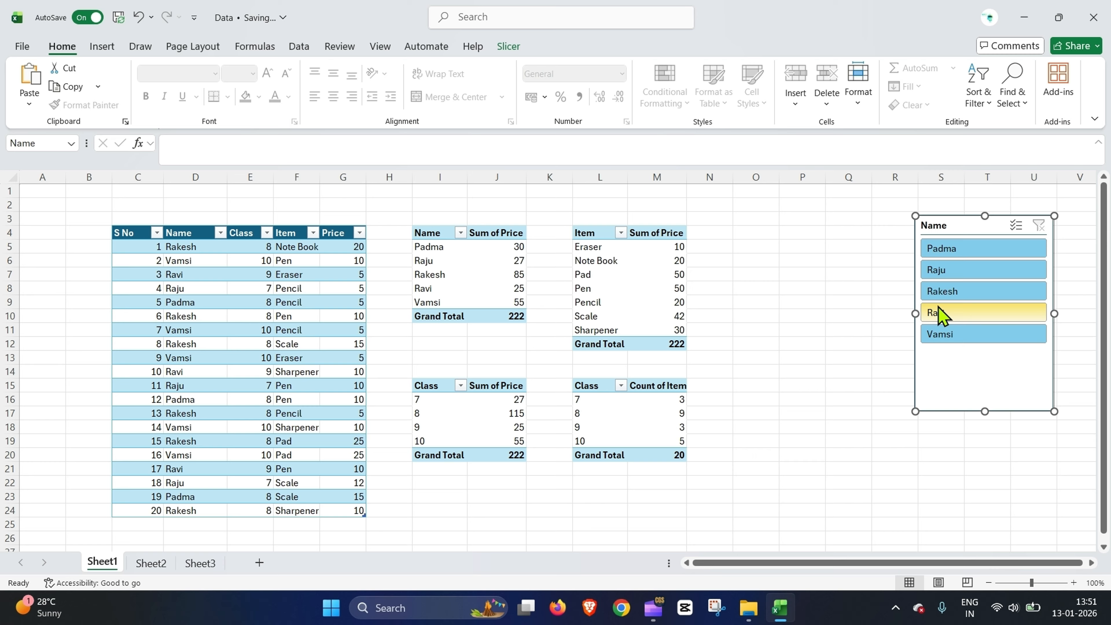
click(654, 275)
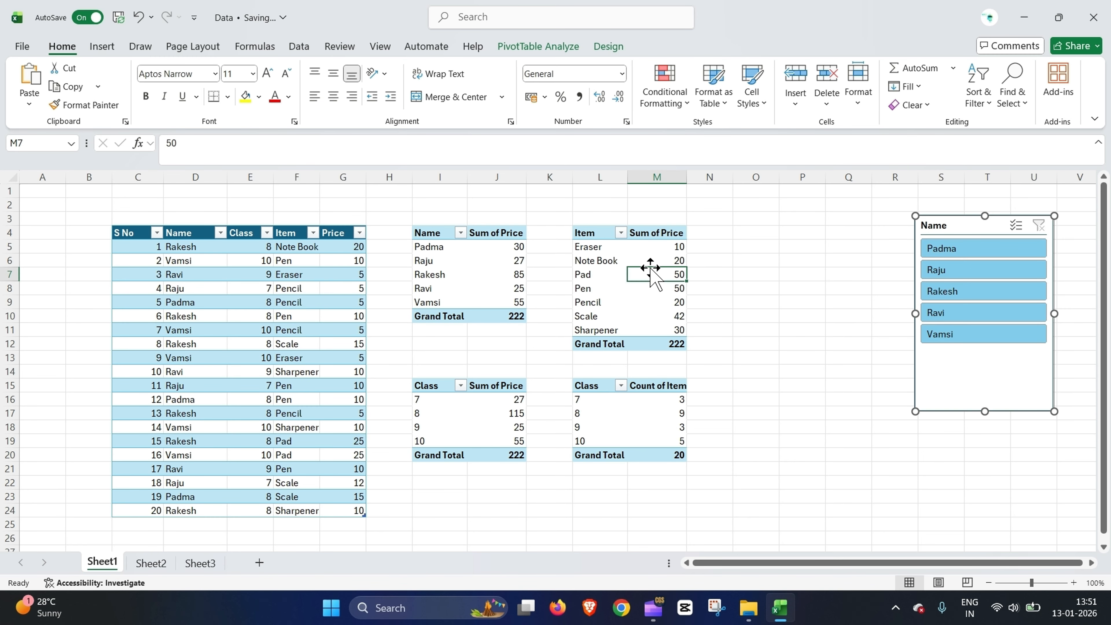
click(601, 263)
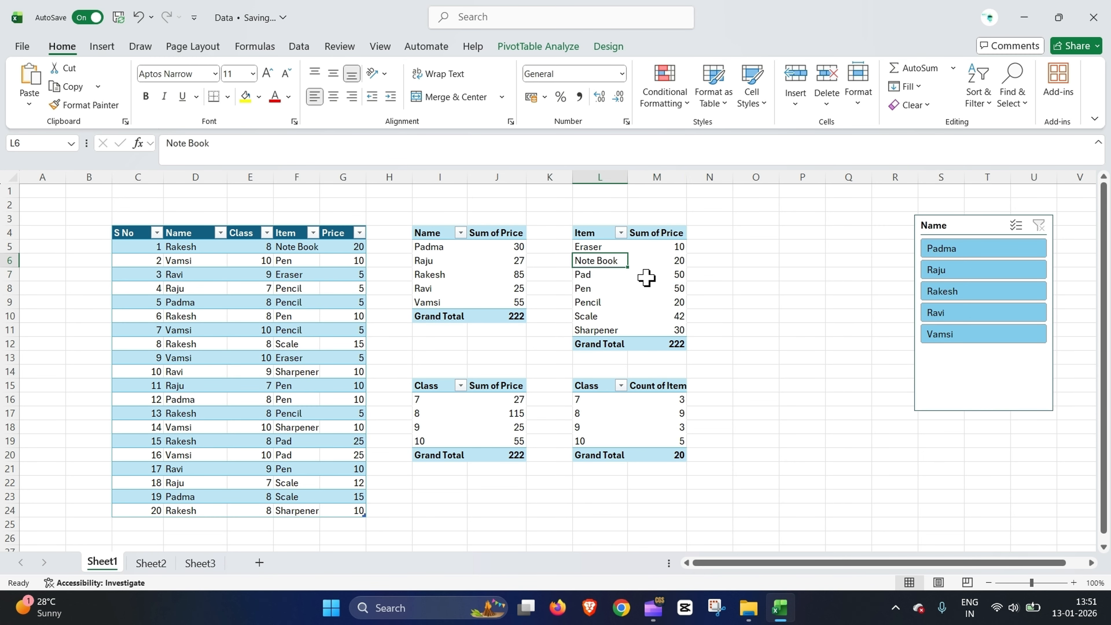
click(104, 47)
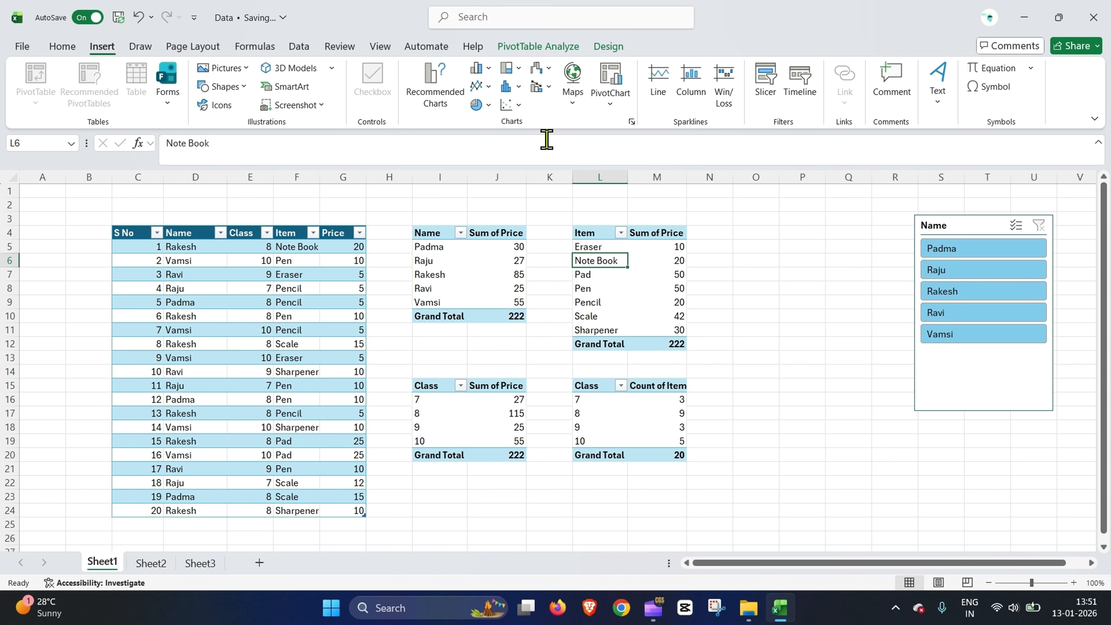
click(765, 83)
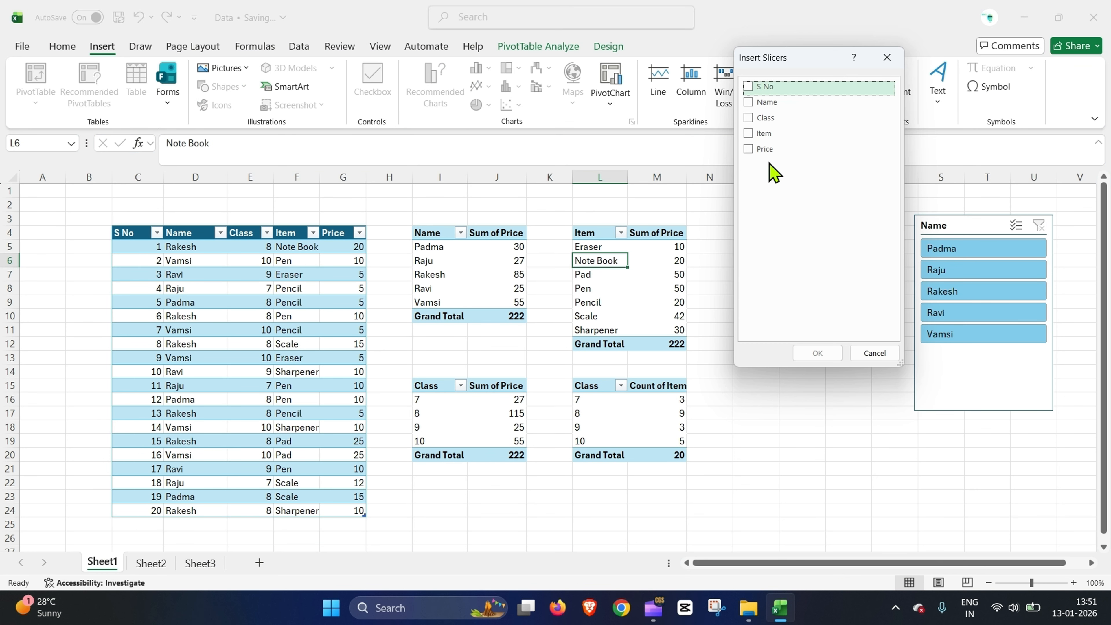
click(747, 134)
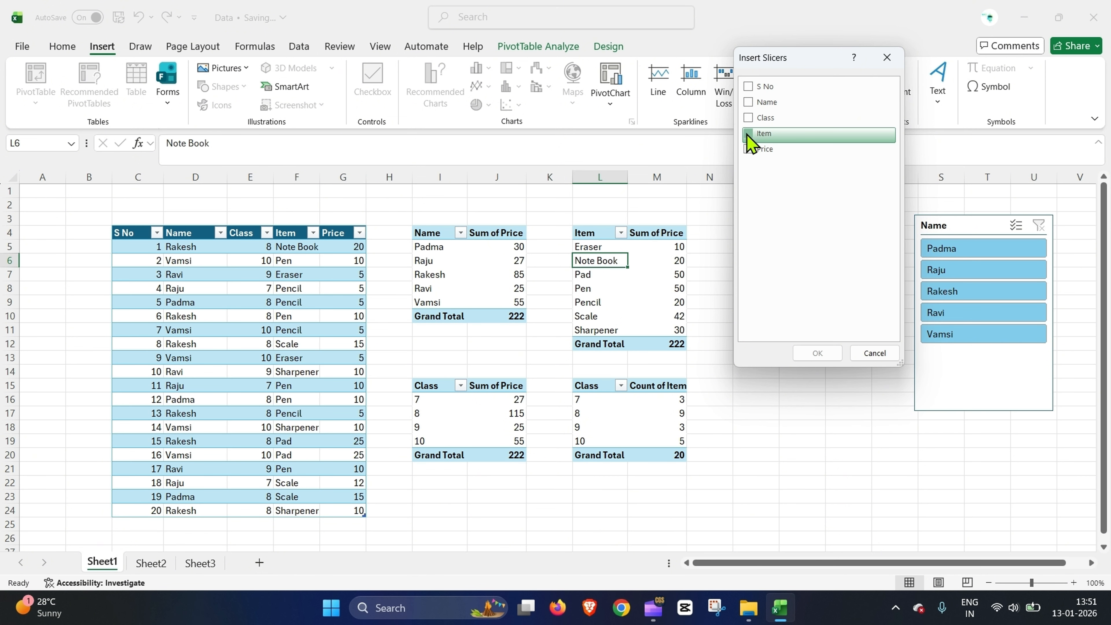
click(747, 134)
click(818, 356)
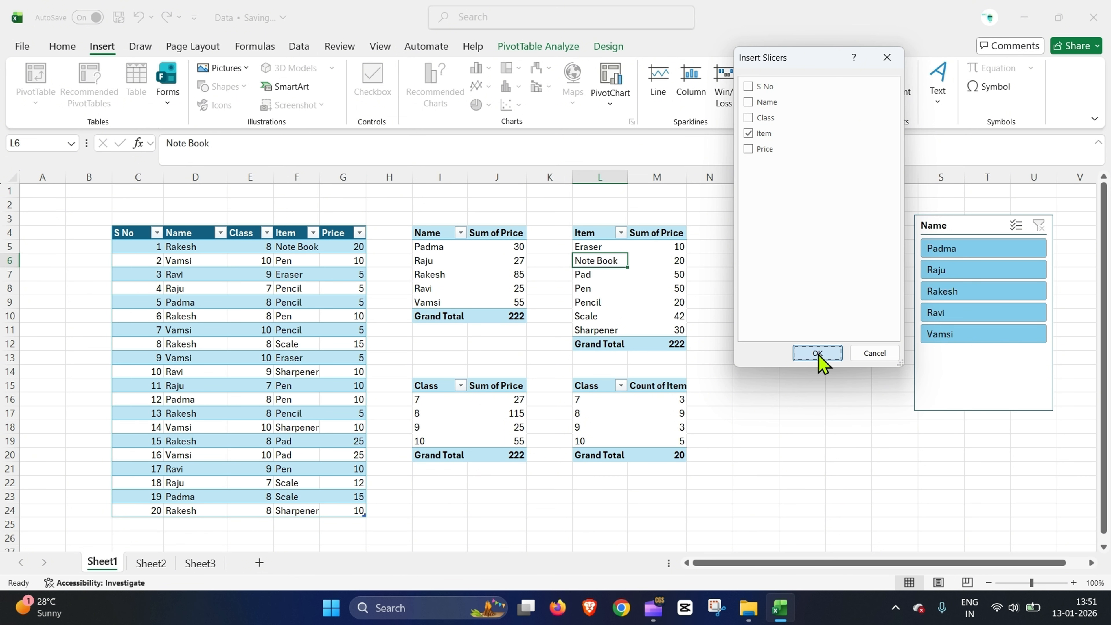
Step: Place the Item slicer directly beside the Name slicer, between it and the pivot tables, with their top edges level
drag(561, 294, 815, 227)
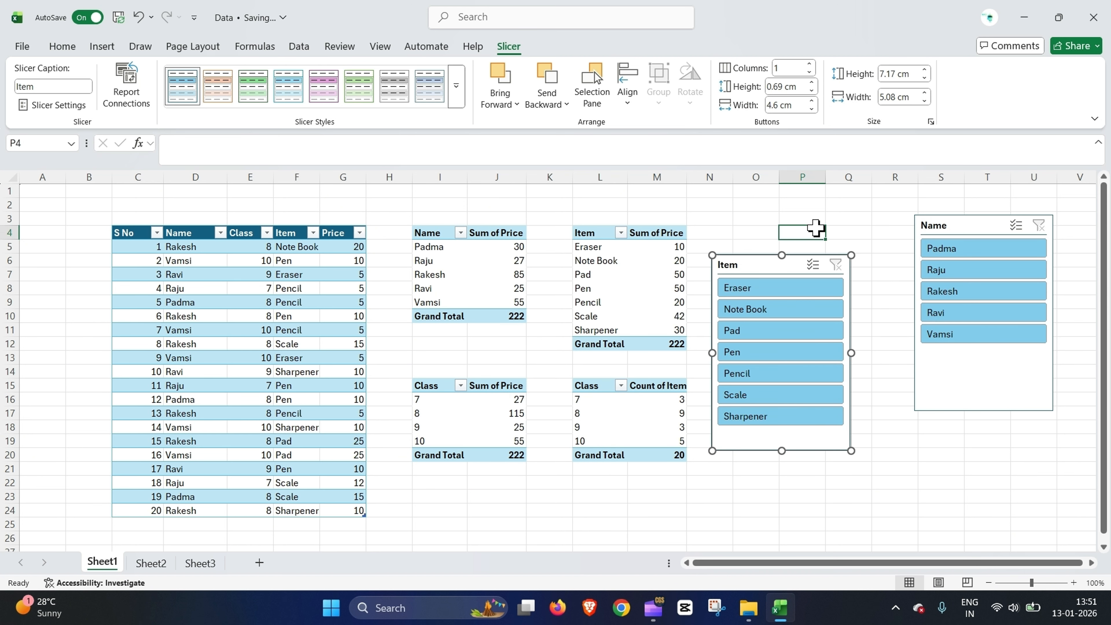
click(755, 204)
drag(755, 260, 819, 226)
click(726, 283)
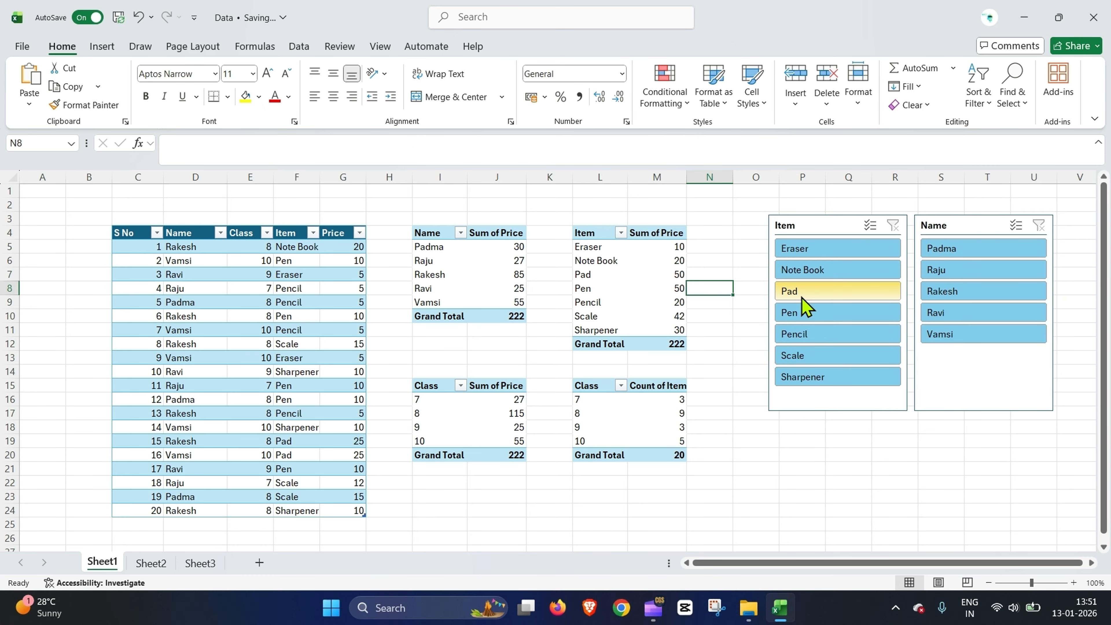
Step: Test the Item slicer with Note Book against the Item Vs Price chart on Sheet2 and clear the filter
click(837, 271)
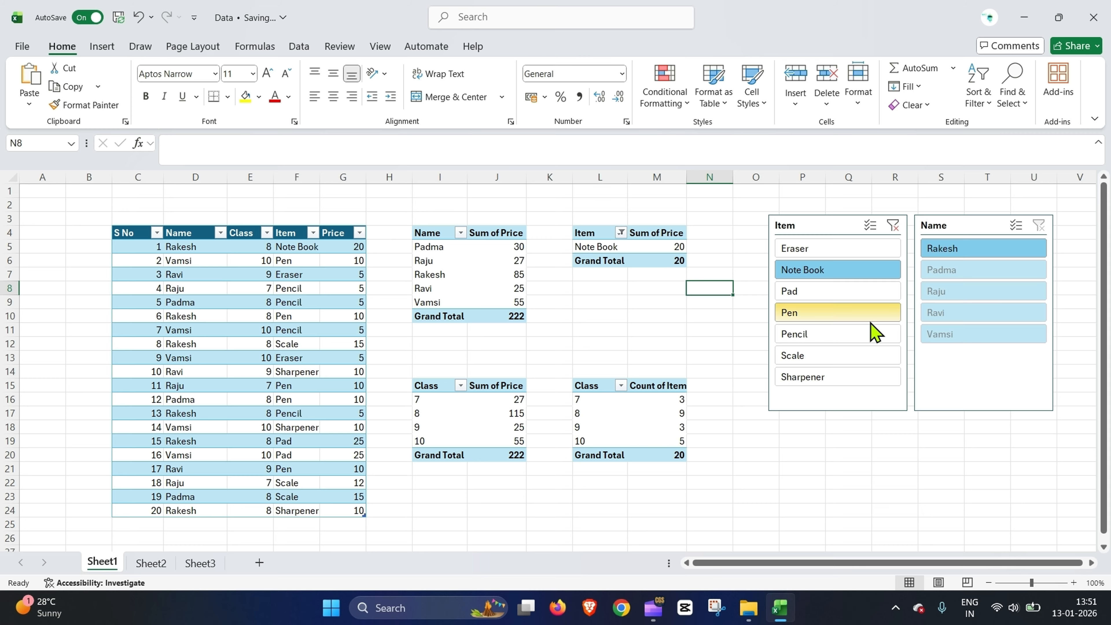
click(151, 564)
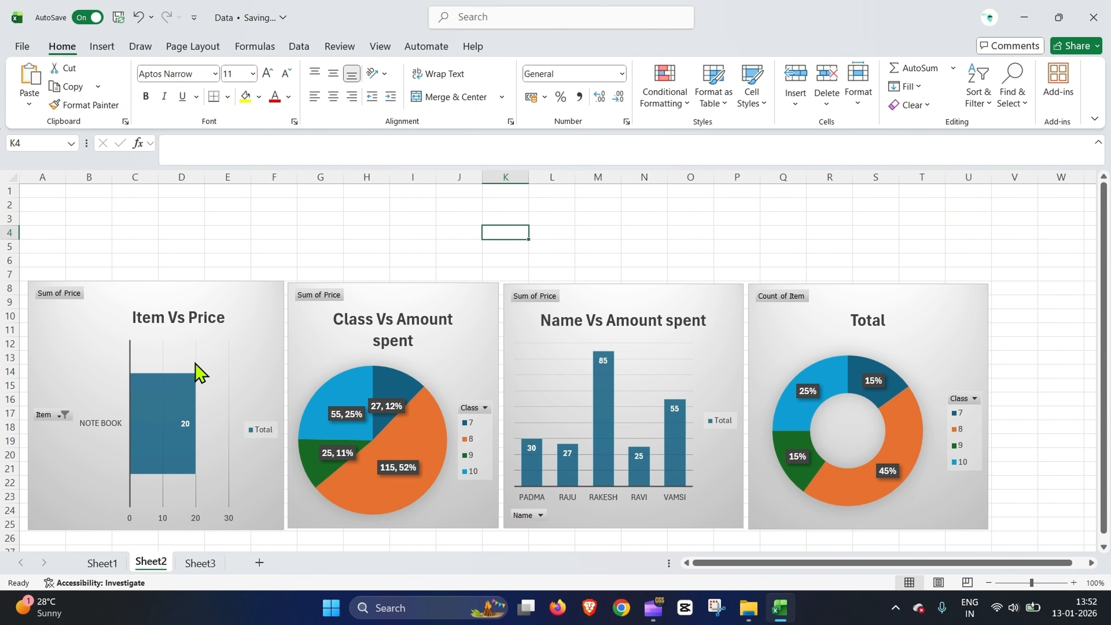
click(101, 564)
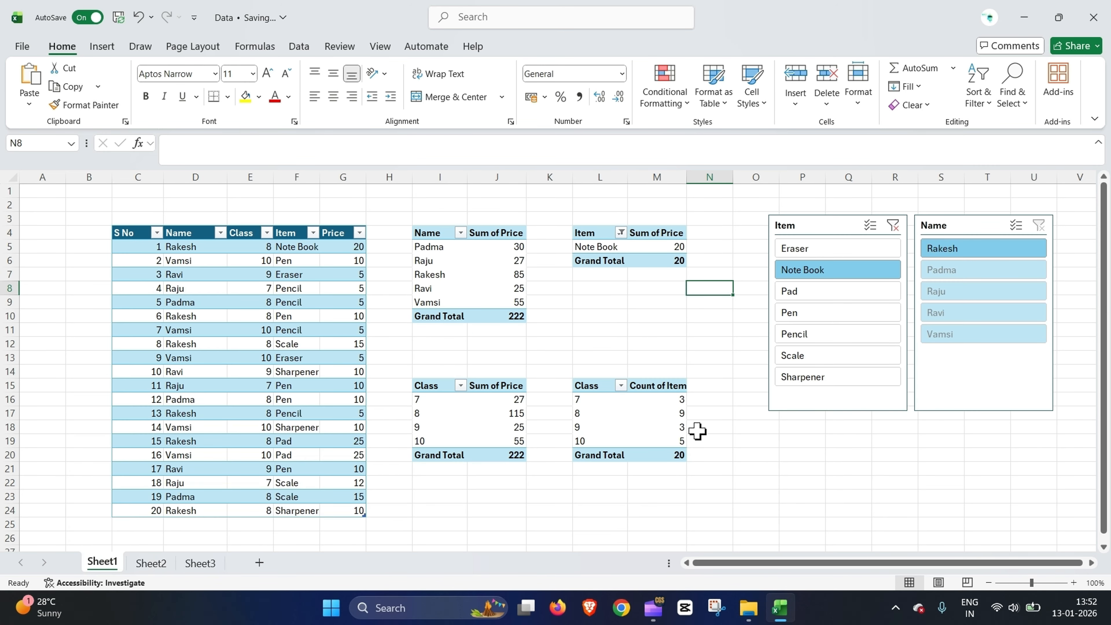
click(892, 225)
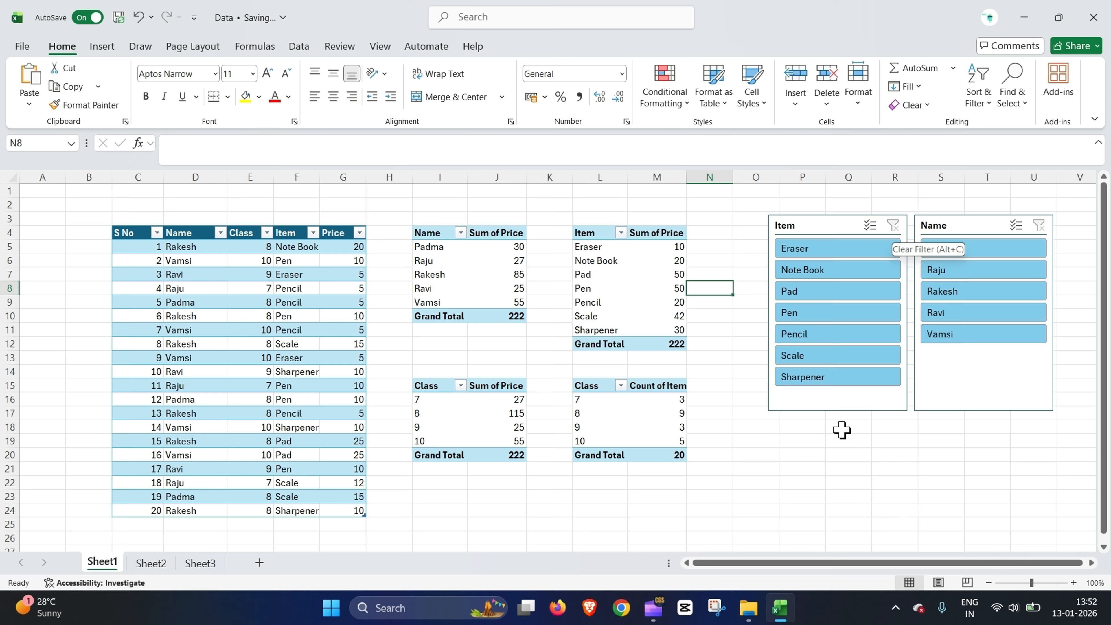
Step: Insert a Class slicer for the Item pivot table and place it over the lower part of the Name slicer
click(835, 455)
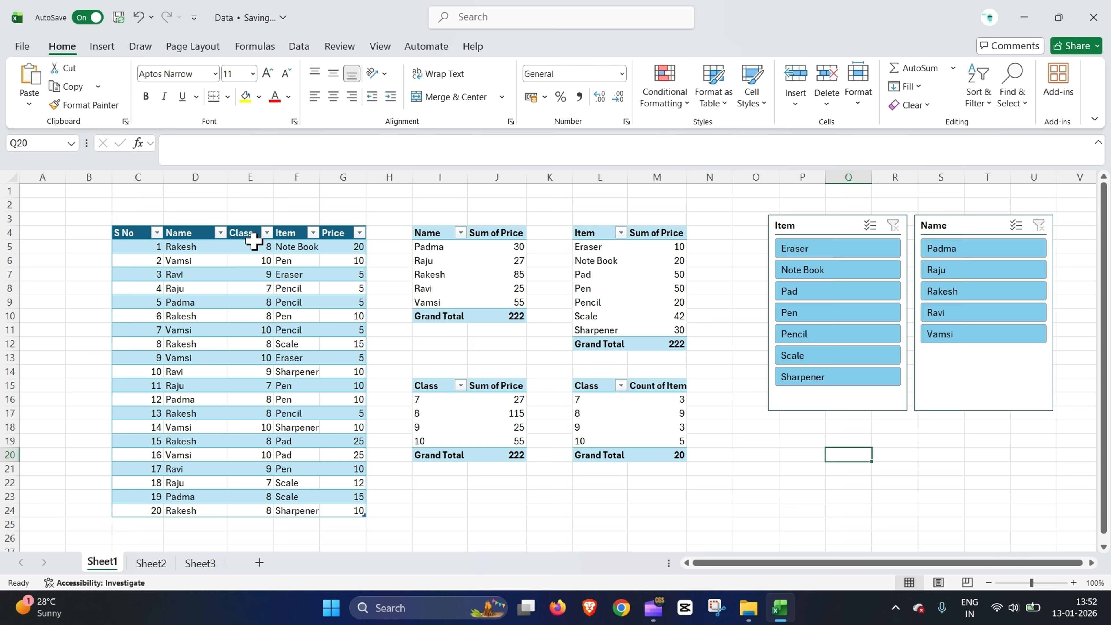
click(646, 274)
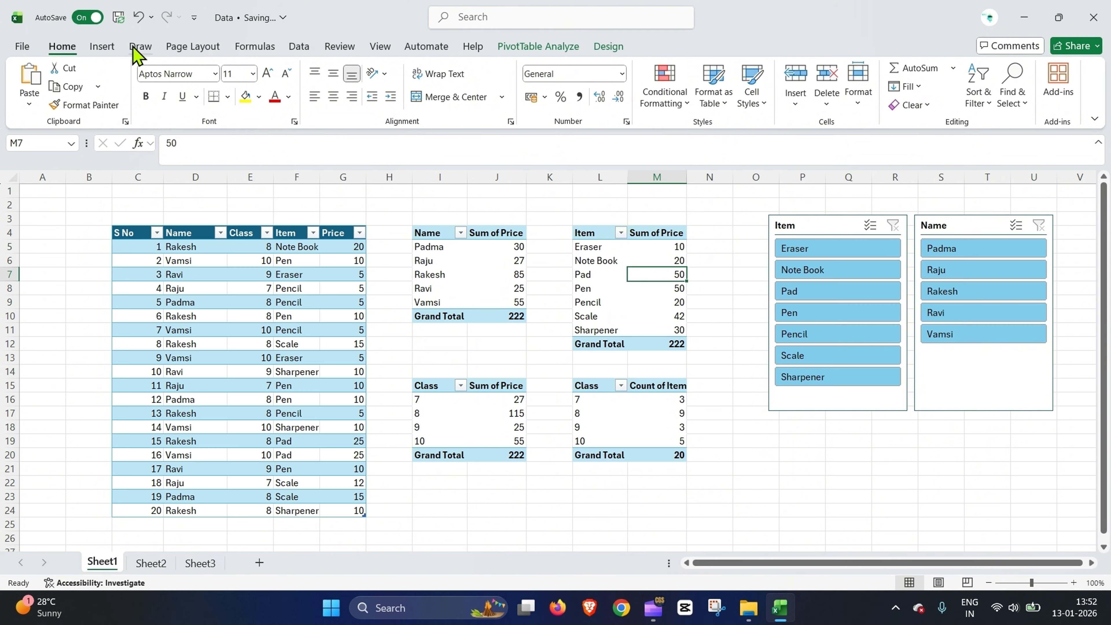
click(103, 46)
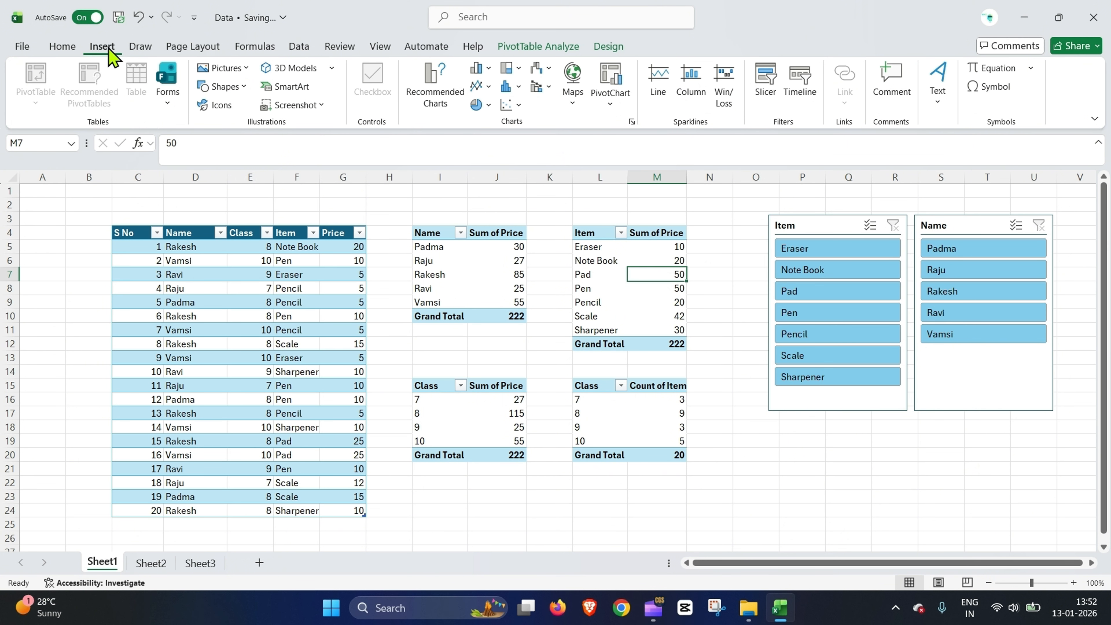
click(766, 81)
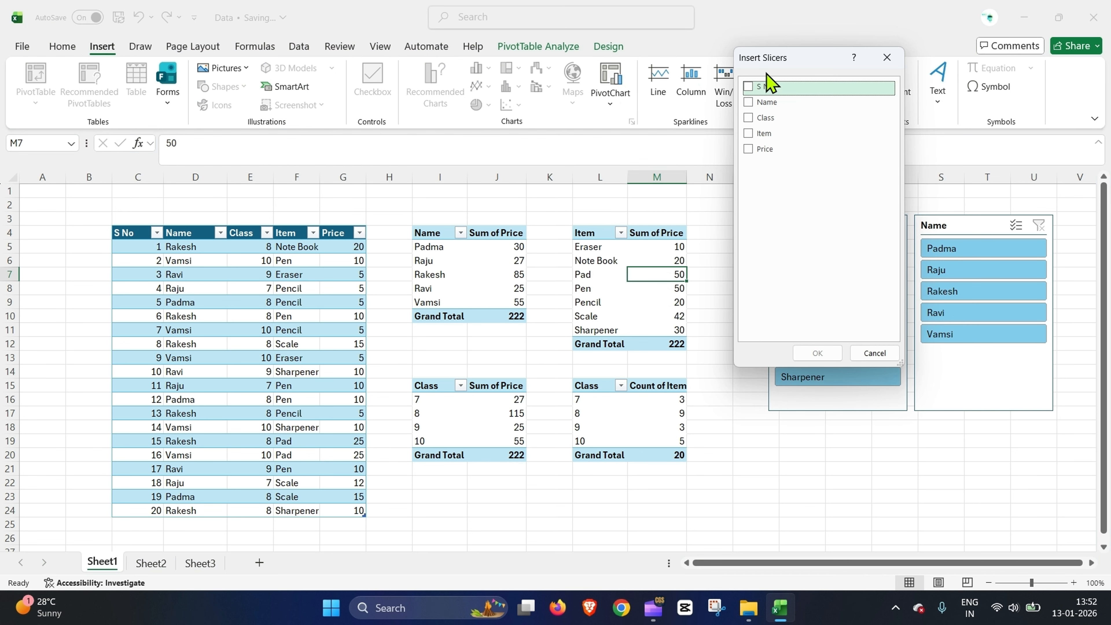
click(749, 118)
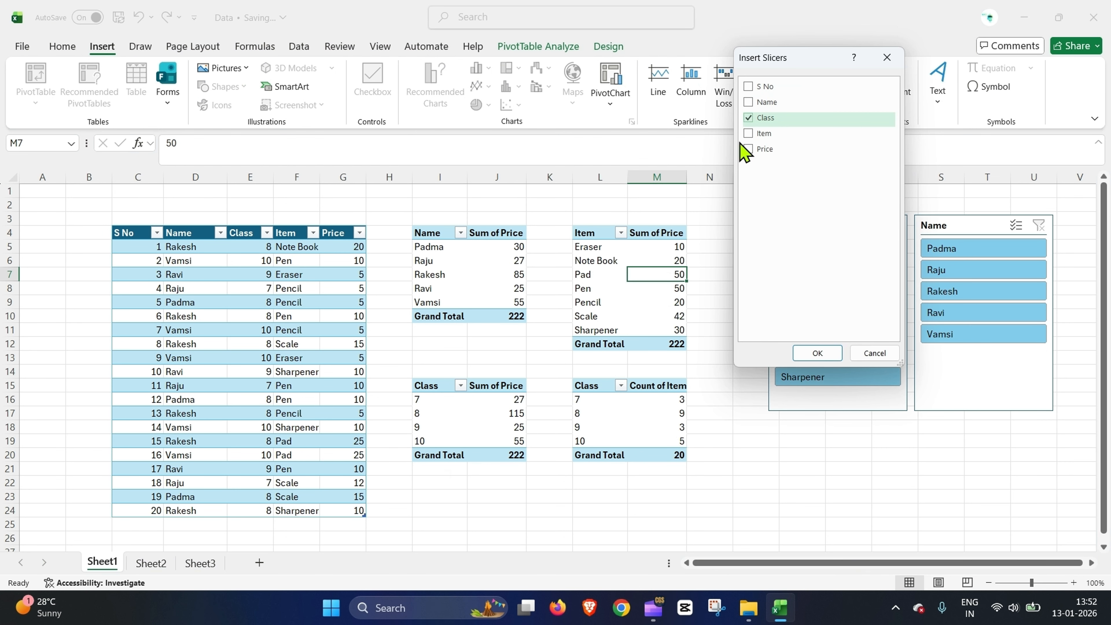
click(817, 354)
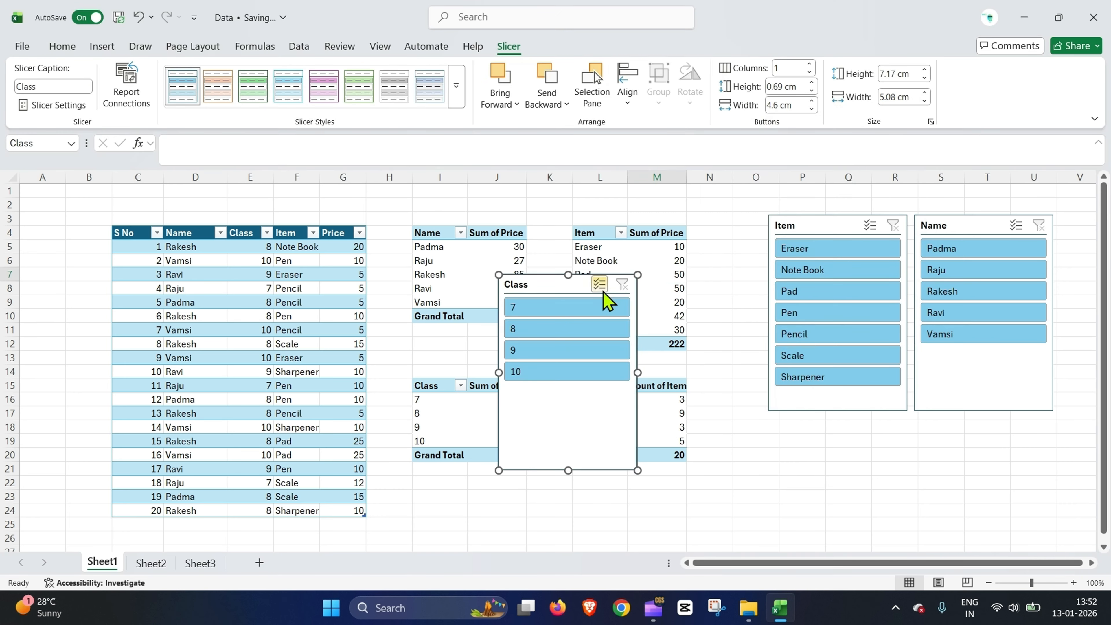
drag(552, 285, 961, 360)
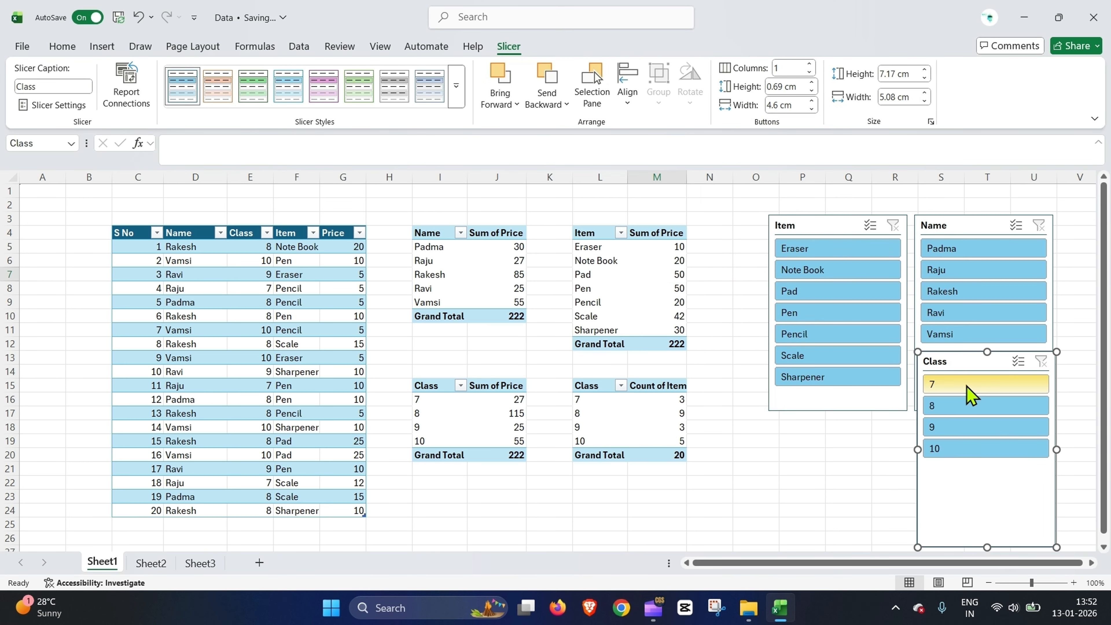
Step: Test the Class slicer with class 10 against the Item Vs Price chart on Sheet2 and clear its filter
click(943, 449)
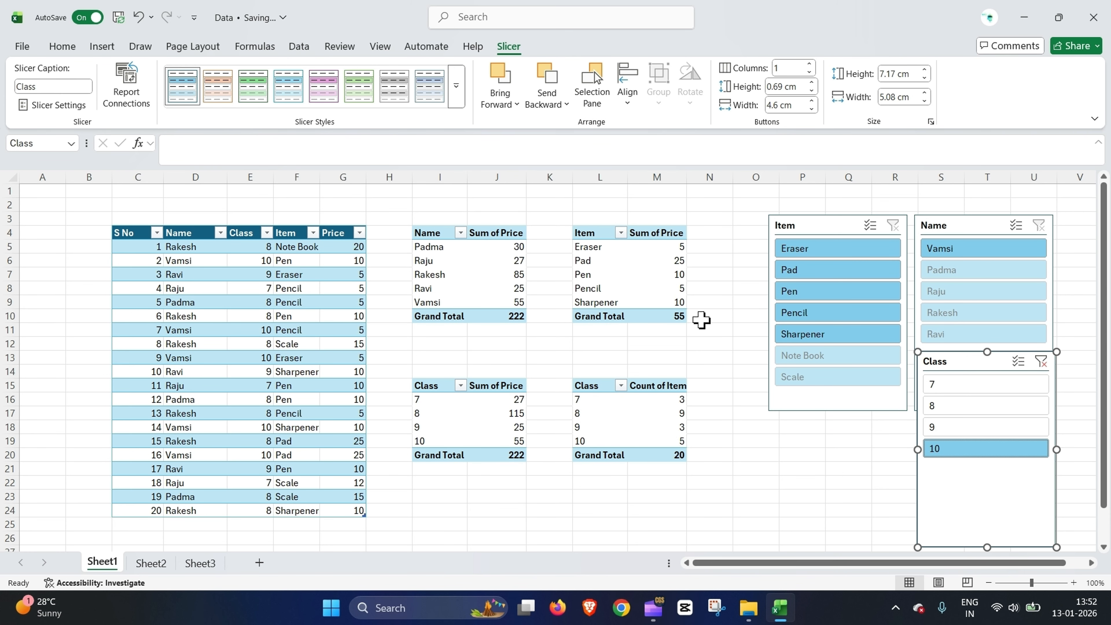
click(150, 563)
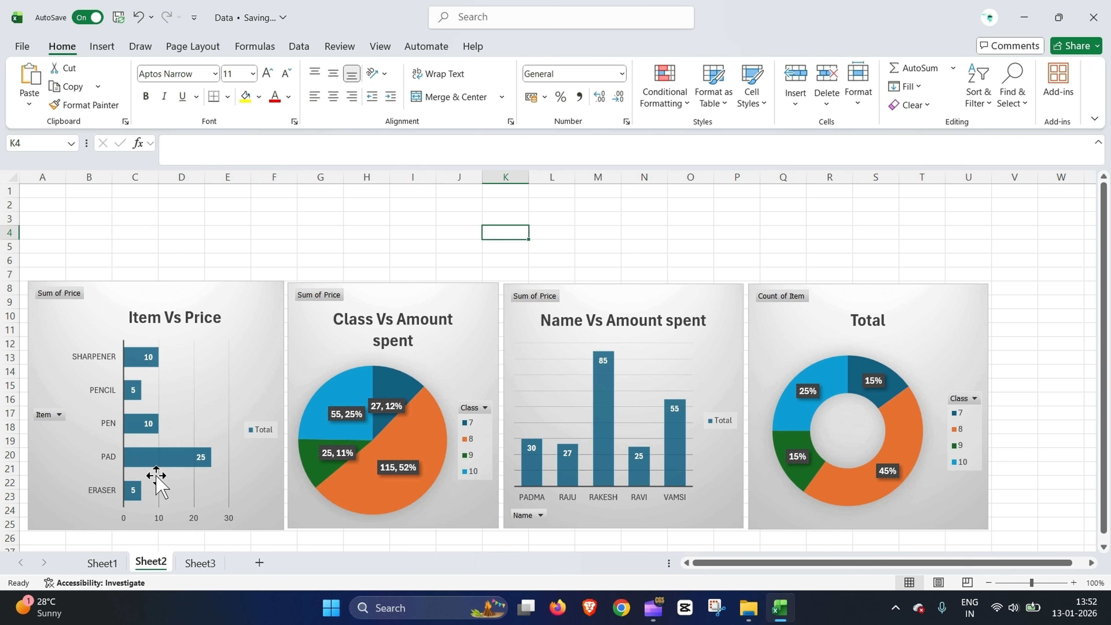
click(102, 562)
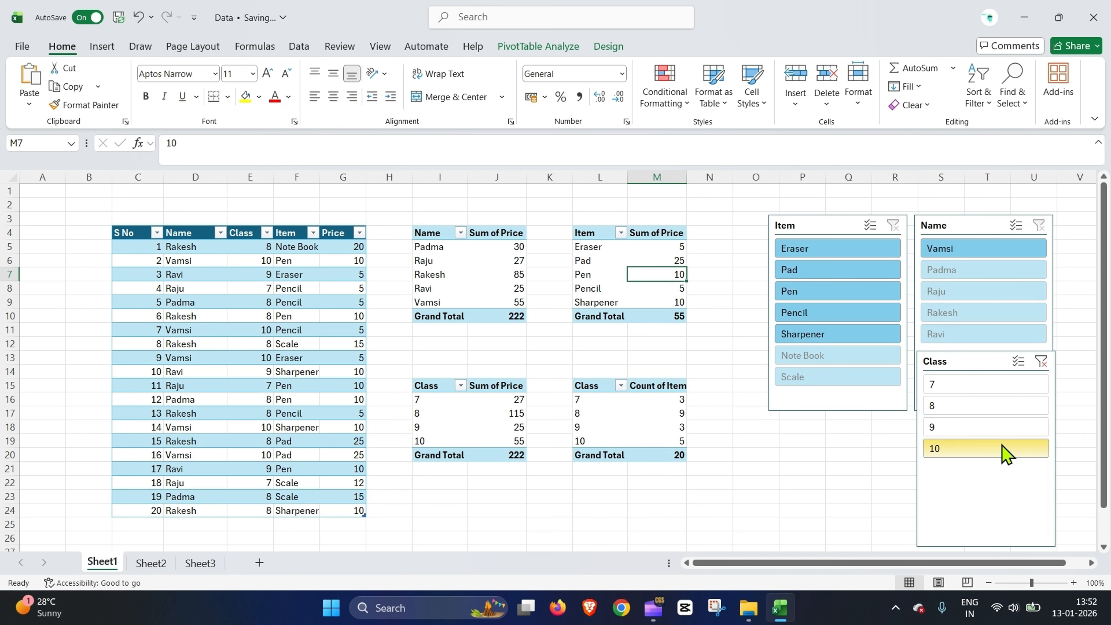
click(1041, 361)
click(846, 447)
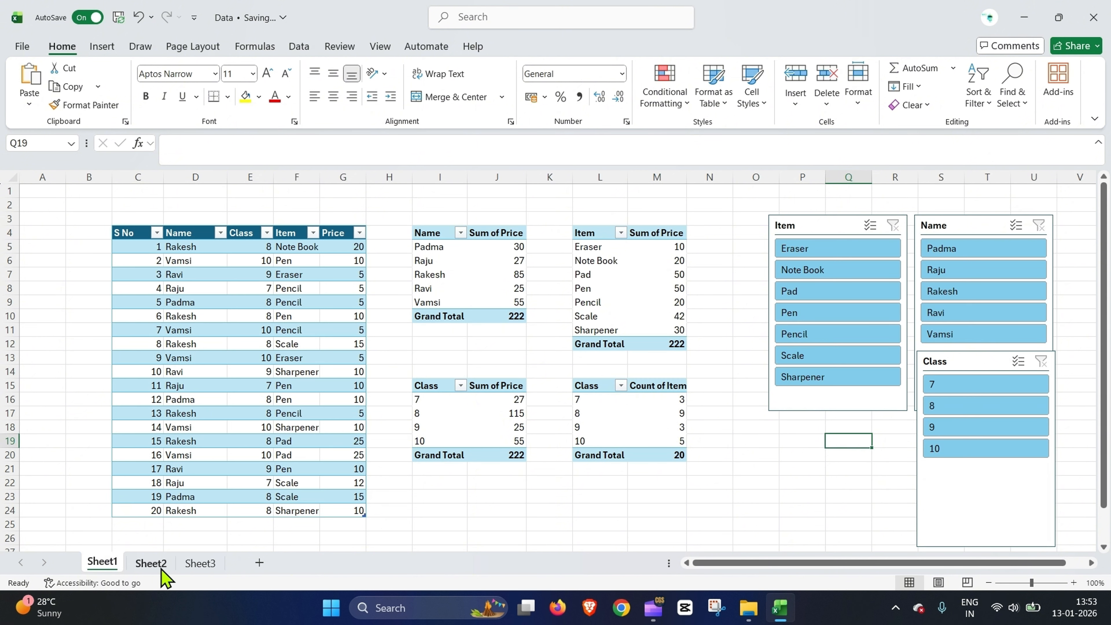
Step: Compare the unfiltered Item pivot table and its slicers on Sheet1 with the charts on Sheet2
click(151, 563)
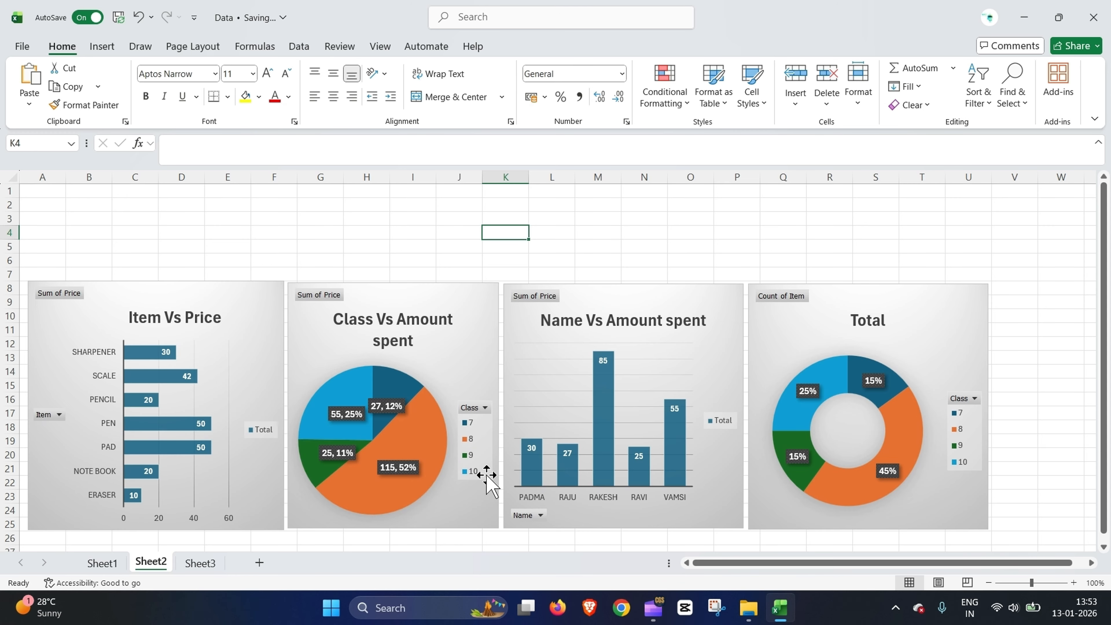
click(103, 563)
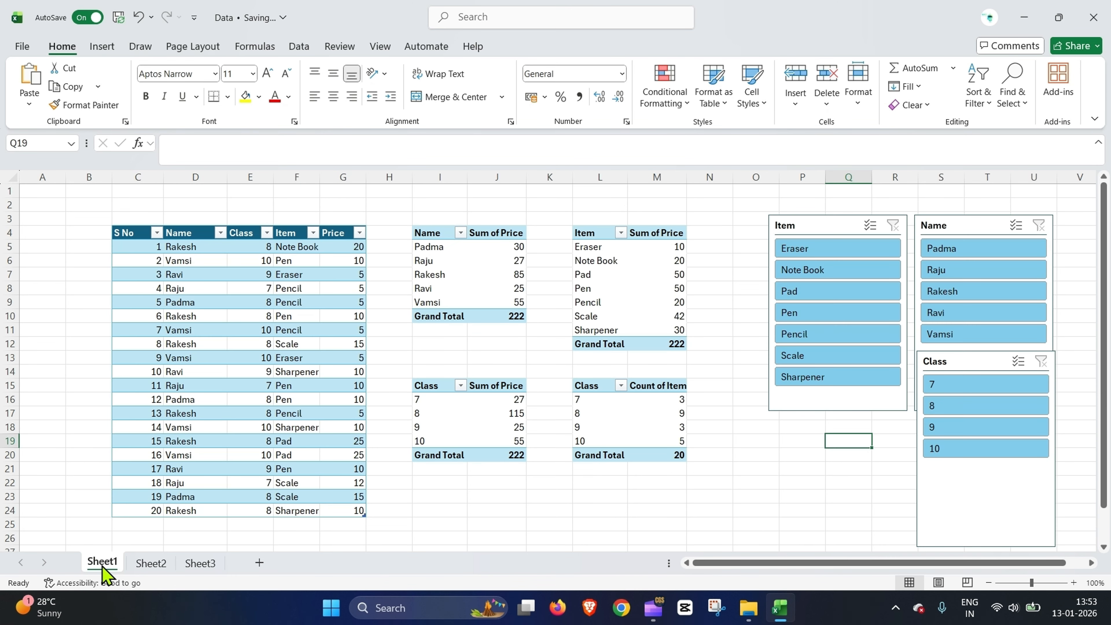
click(817, 485)
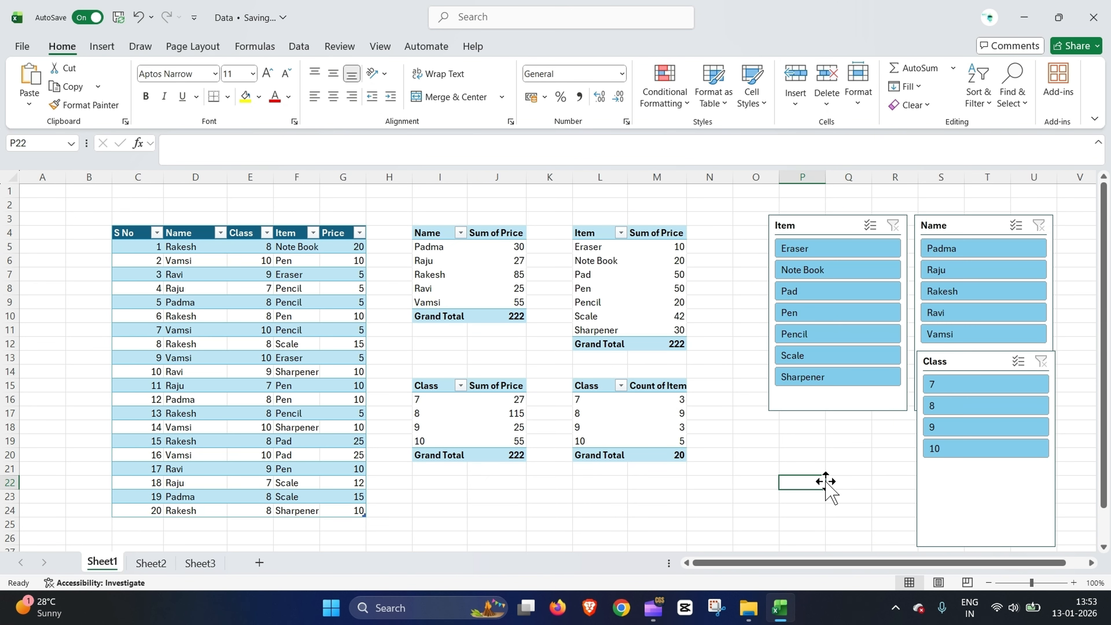
click(656, 284)
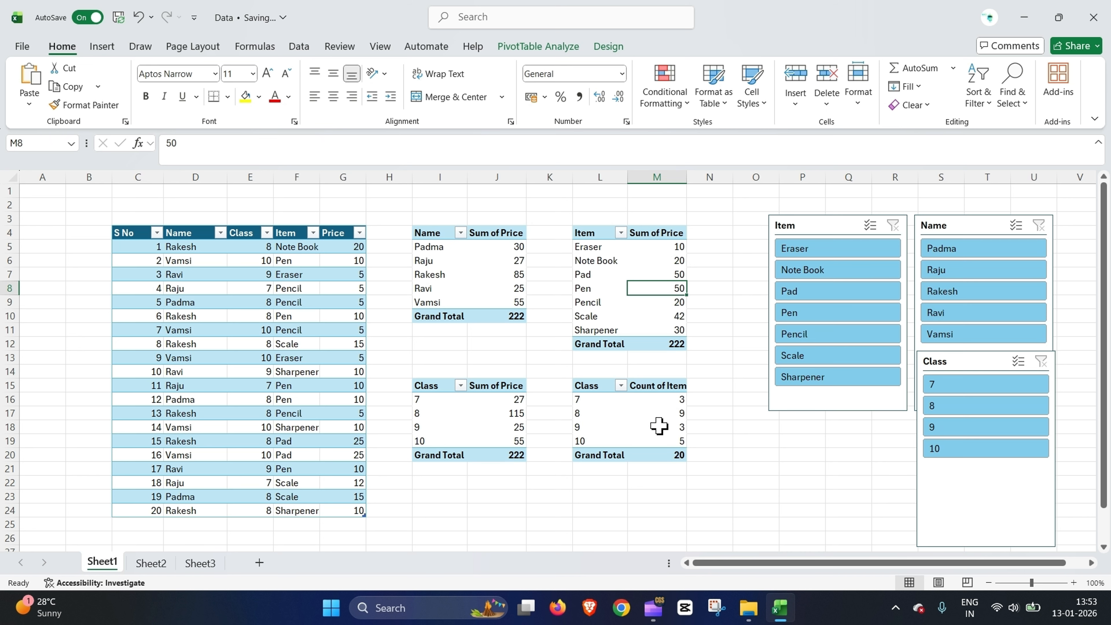
mouse_move(659, 425)
click(150, 563)
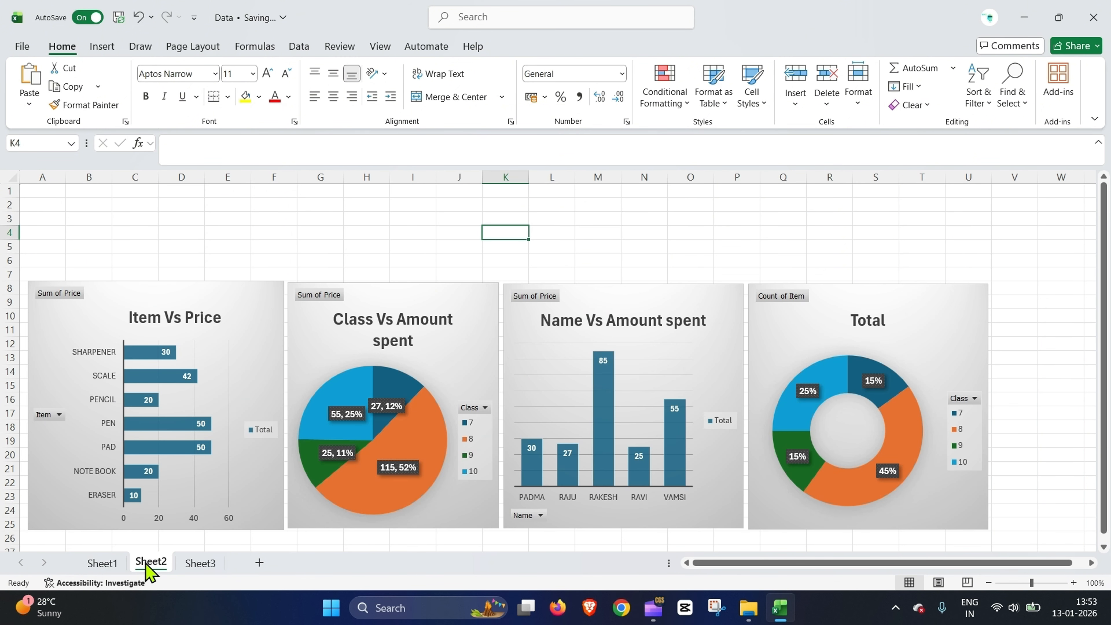